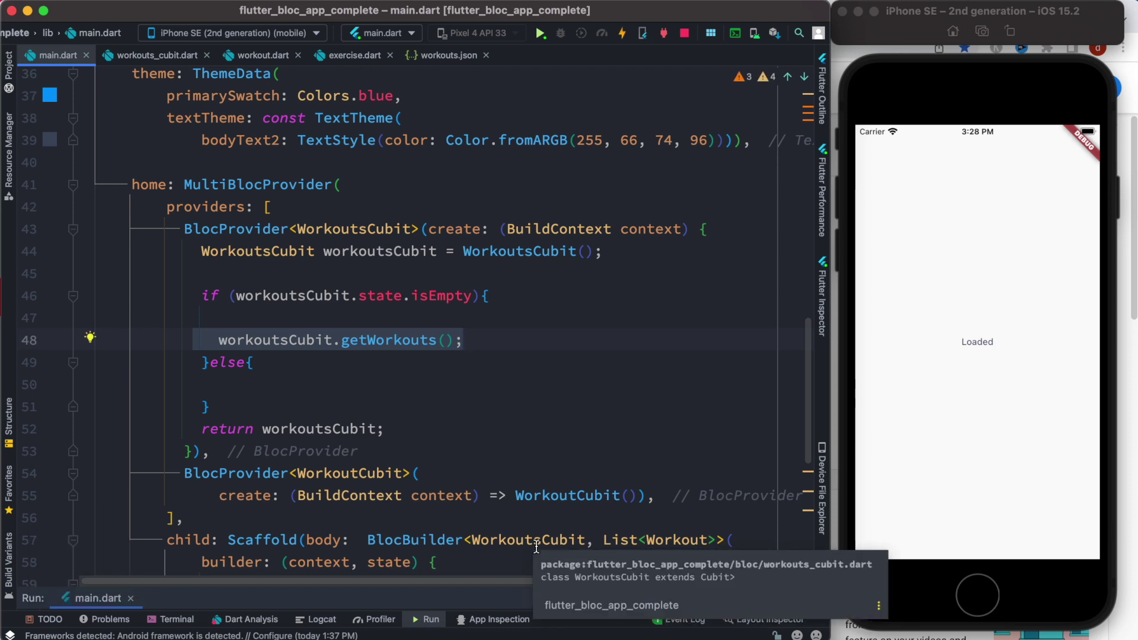
Glance at workouts.json, select the Exercise.fromJson factory in exercise.dart, then return to main.dart
{"action": "left_click", "coordinate": [449, 56]}
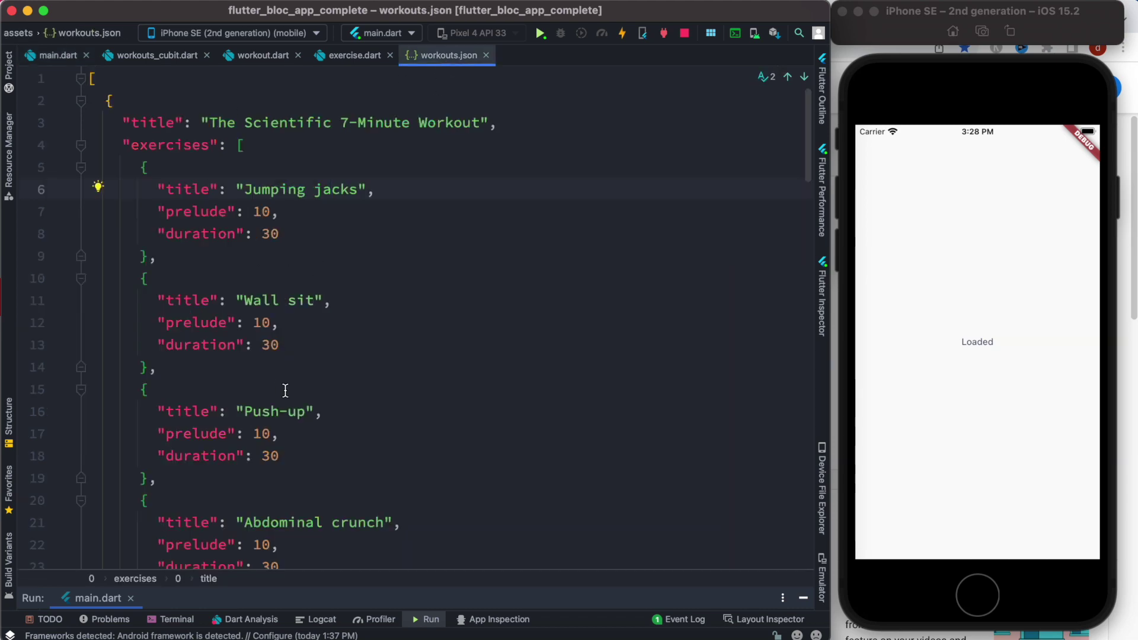
{"action": "left_click", "coordinate": [355, 56]}
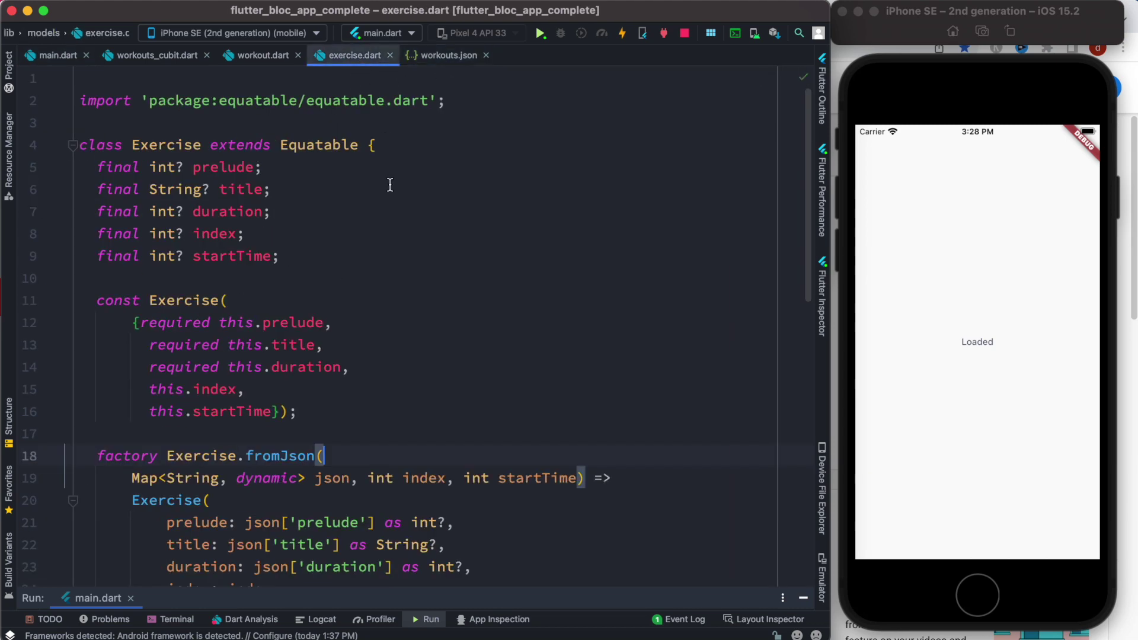
{"action": "left_click", "coordinate": [429, 145]}
{"action": "scroll", "coordinate": [404, 385], "scroll_direction": "down", "scroll_amount": 3}
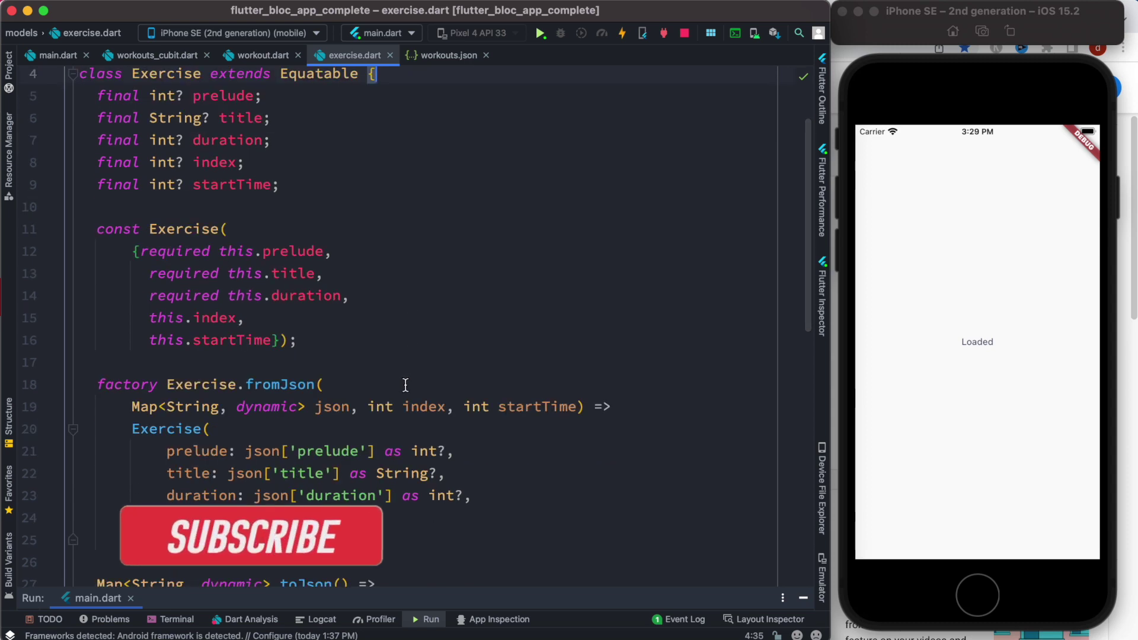
{"action": "left_click", "coordinate": [405, 385]}
{"action": "scroll", "coordinate": [405, 385], "scroll_direction": "down", "scroll_amount": 1}
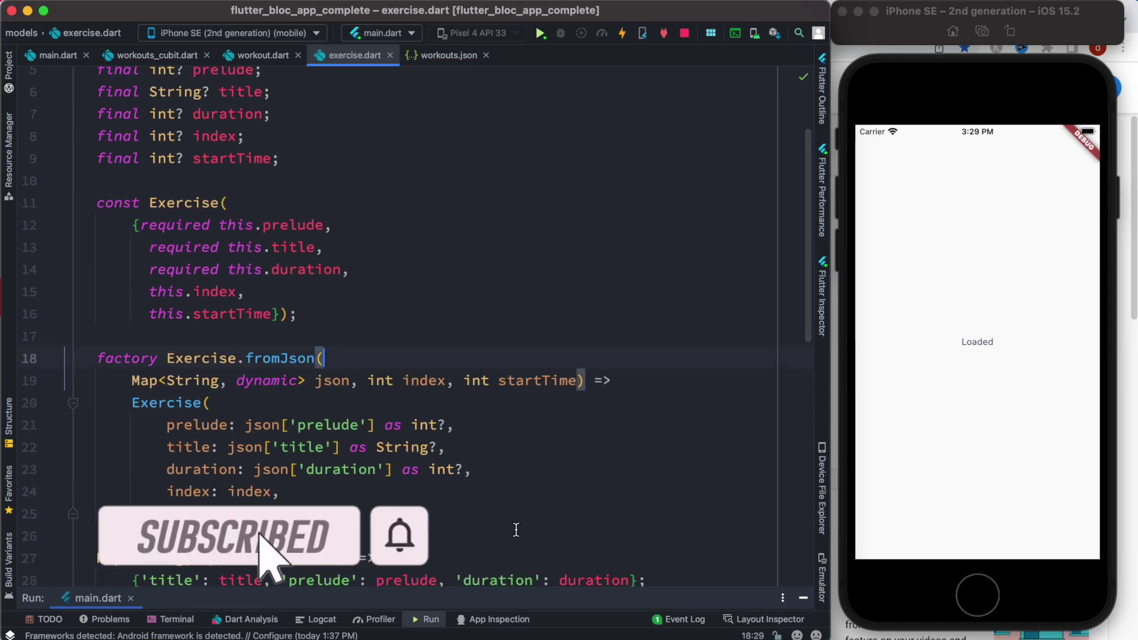
{"action": "left_click_drag", "start_coordinate": [99, 524], "coordinate": [164, 358]}
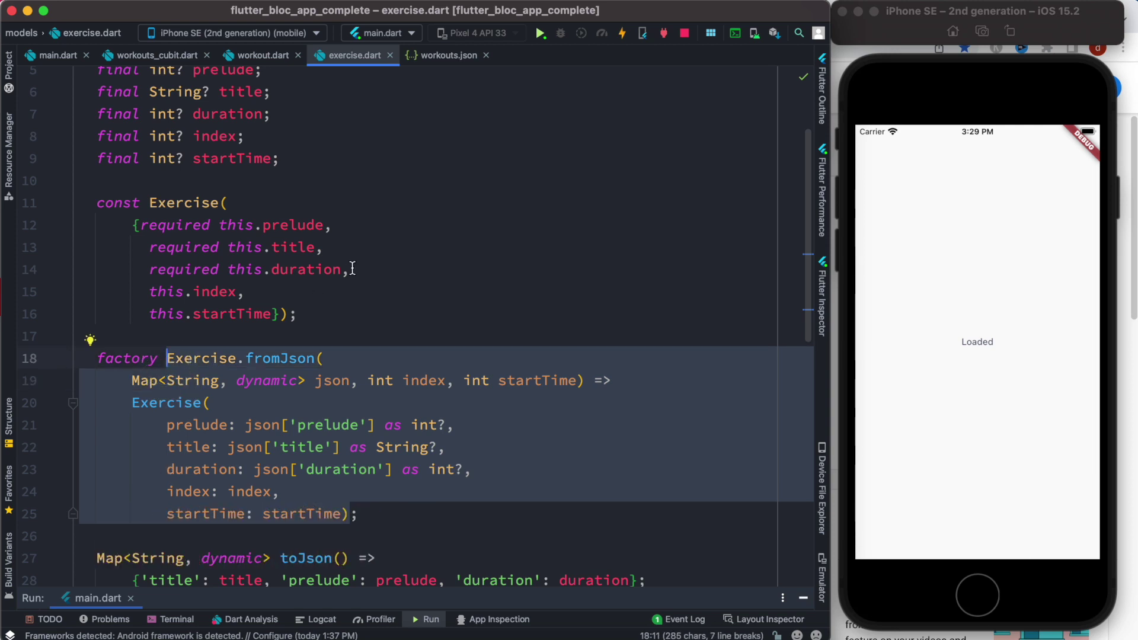
{"action": "left_click", "coordinate": [336, 365]}
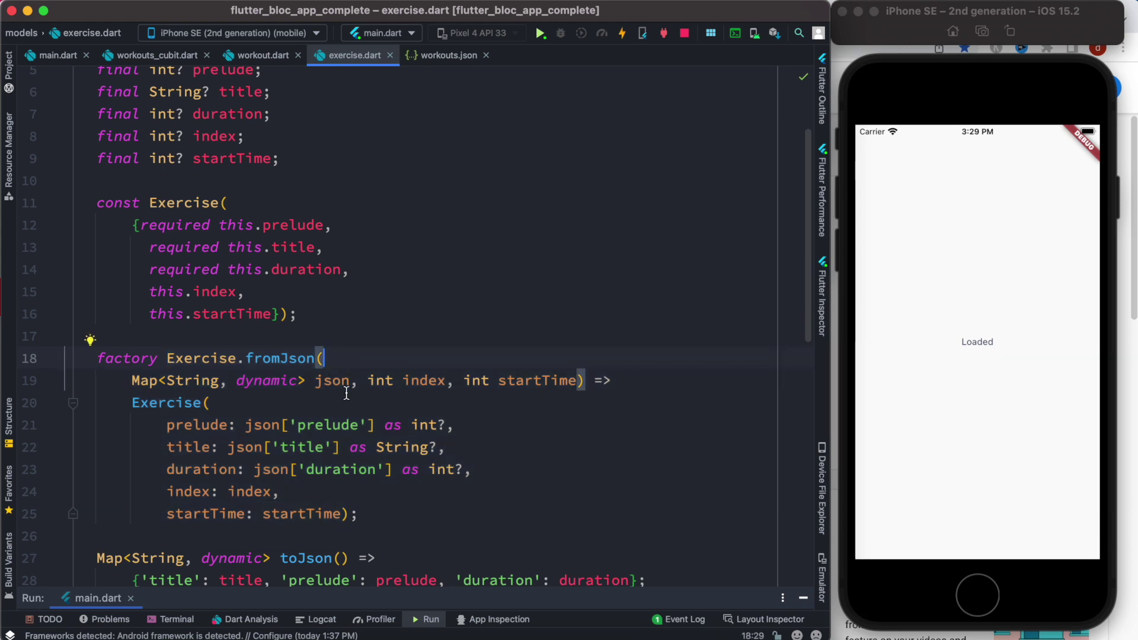
{"action": "left_click", "coordinate": [52, 59]}
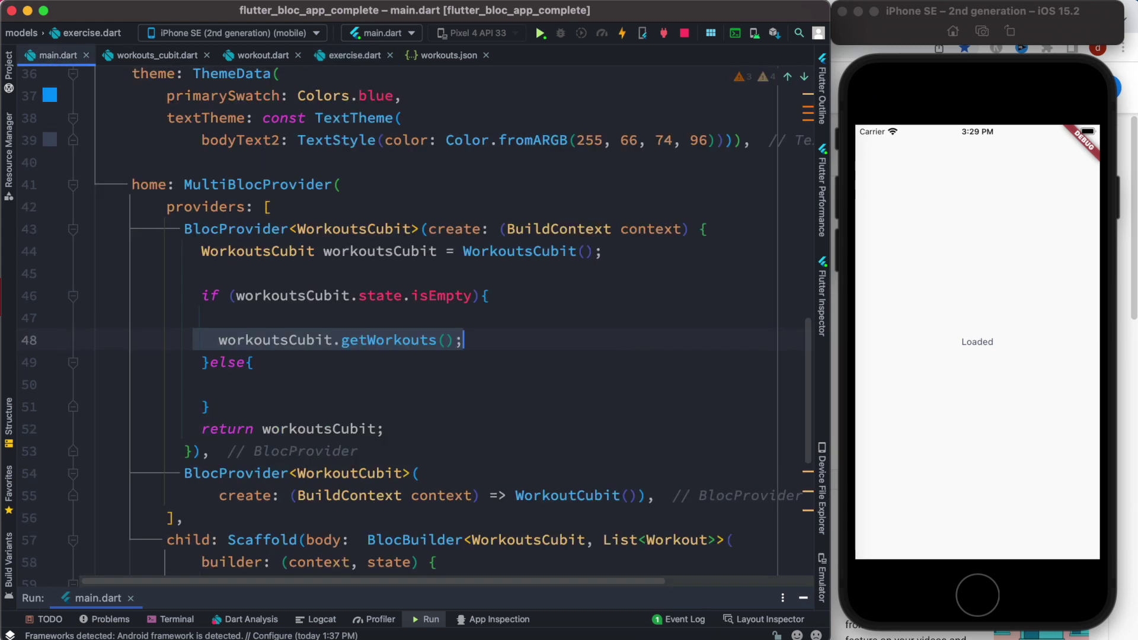
Highlight the WorkoutsCubit BlocProvider block in main.dart and jump to the WorkoutsCubit declaration
{"action": "left_click", "coordinate": [364, 184]}
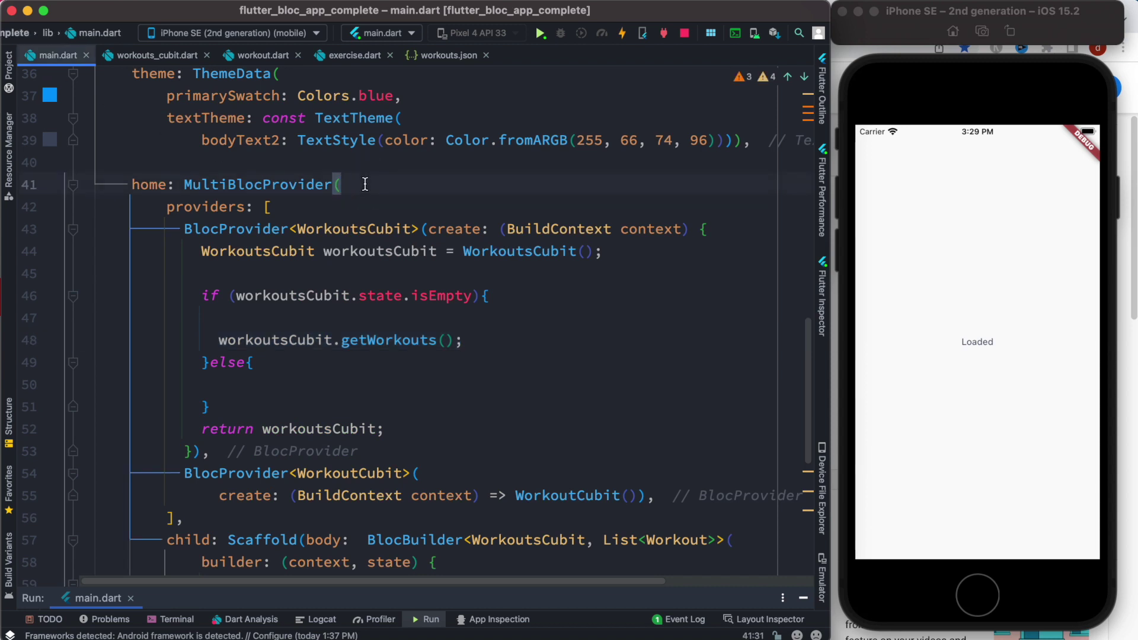
{"action": "mouse_move", "coordinate": [654, 498]}
{"action": "left_mouse_down"}
{"action": "mouse_move", "coordinate": [231, 478]}
{"action": "mouse_move", "coordinate": [150, 220]}
{"action": "left_mouse_up"}
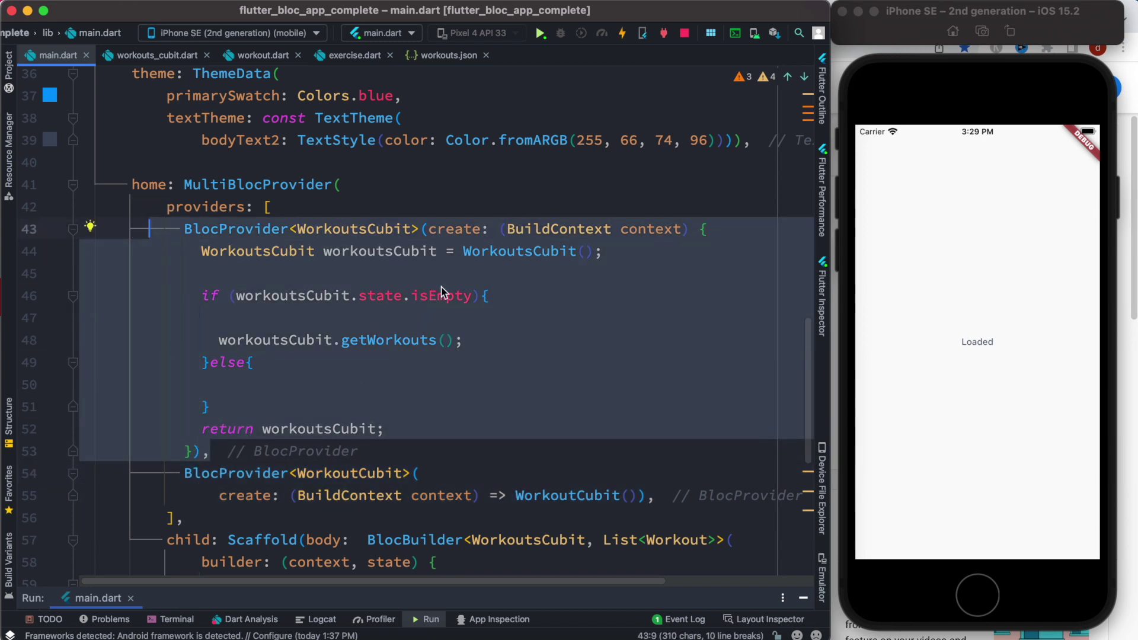
{"action": "double_click", "coordinate": [237, 230]}
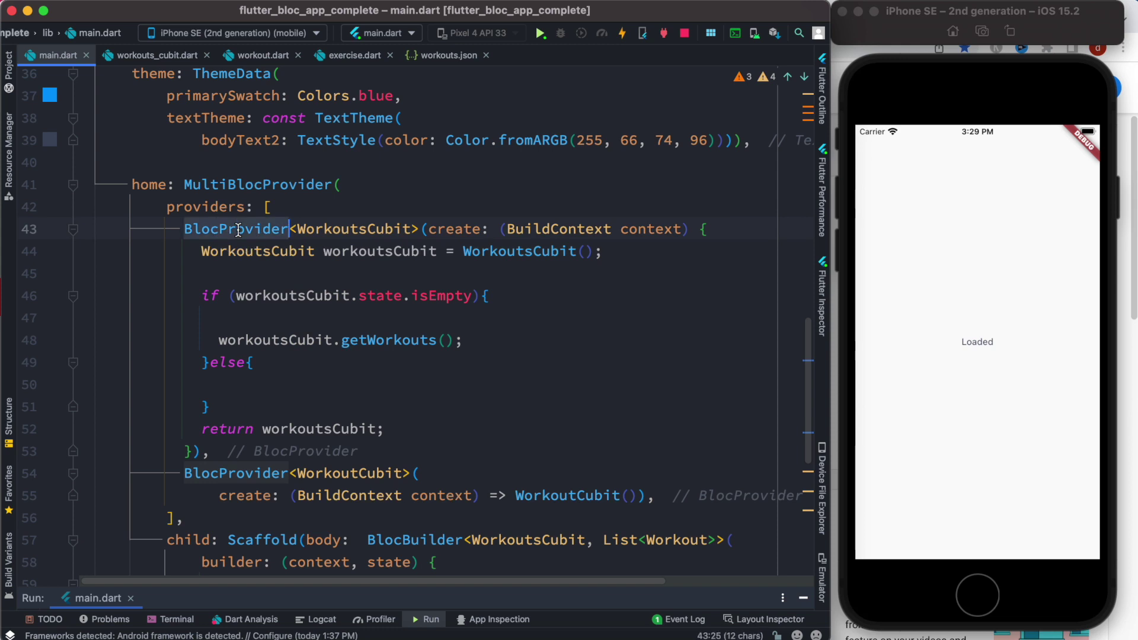
{"action": "mouse_move", "coordinate": [276, 341]}
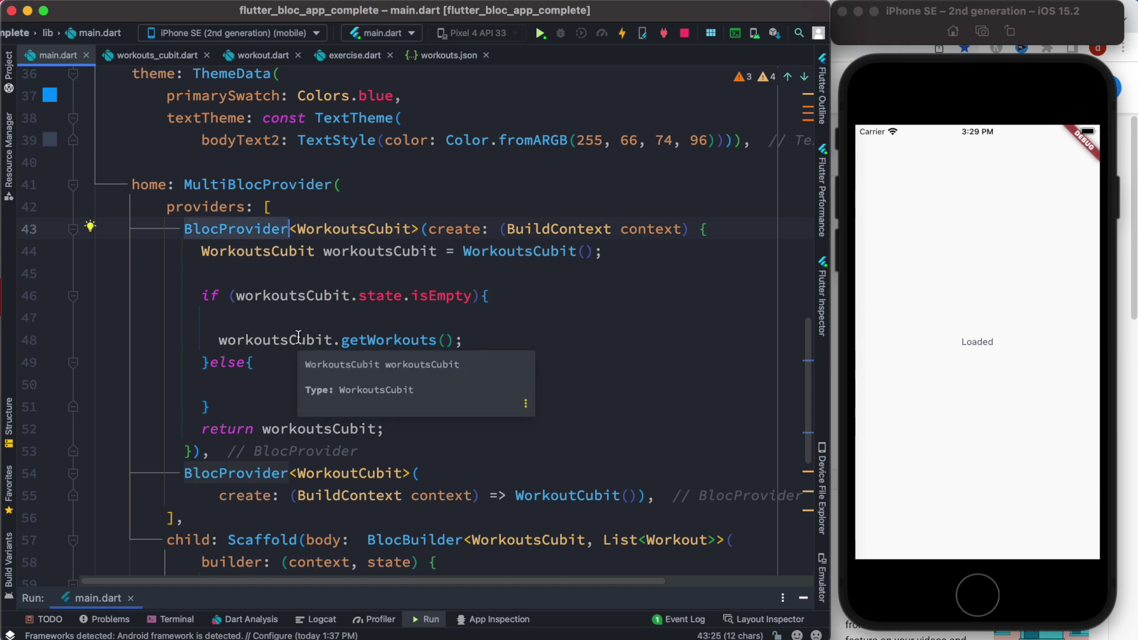
{"action": "double_click", "coordinate": [362, 229]}
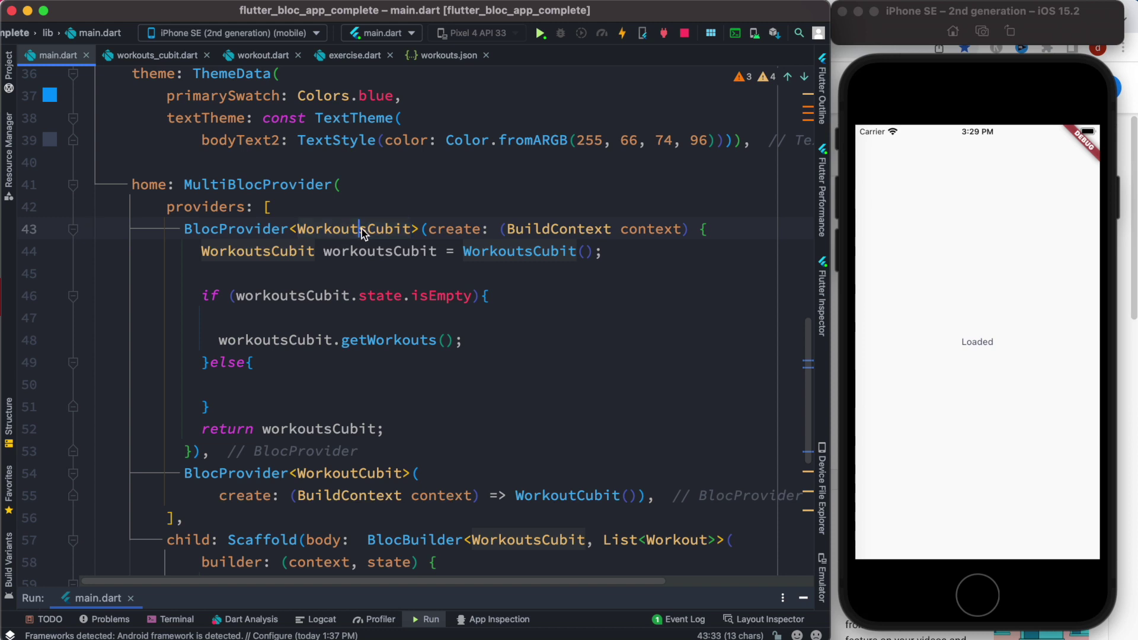
{"action": "left_click", "coordinate": [361, 229], "text": "super"}
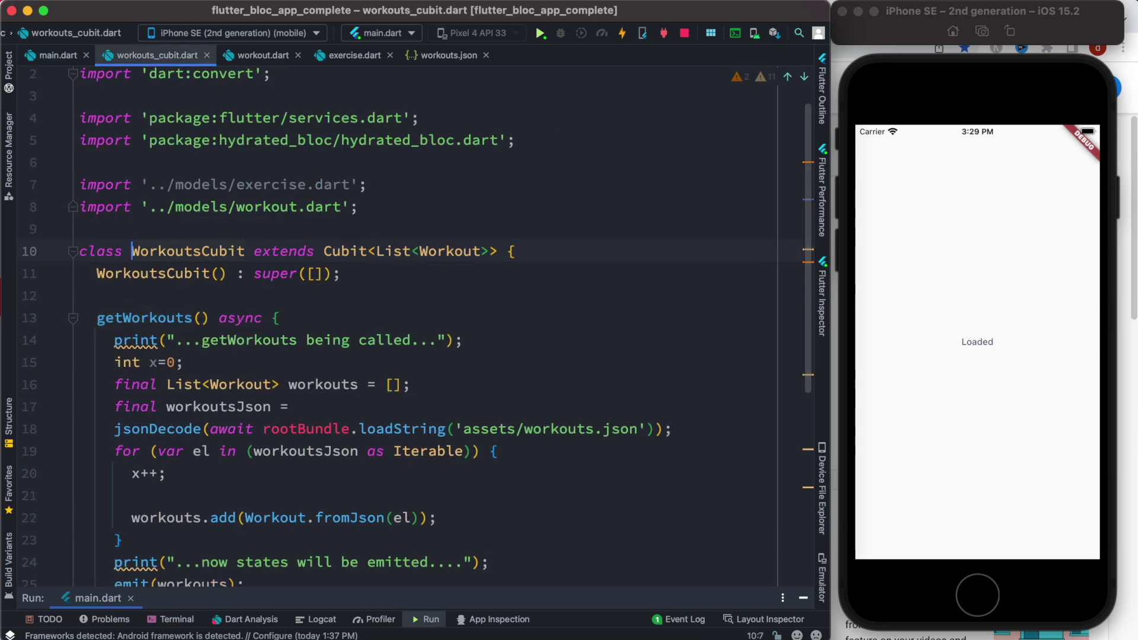
{"action": "left_click_drag", "start_coordinate": [324, 250], "coordinate": [368, 251]}
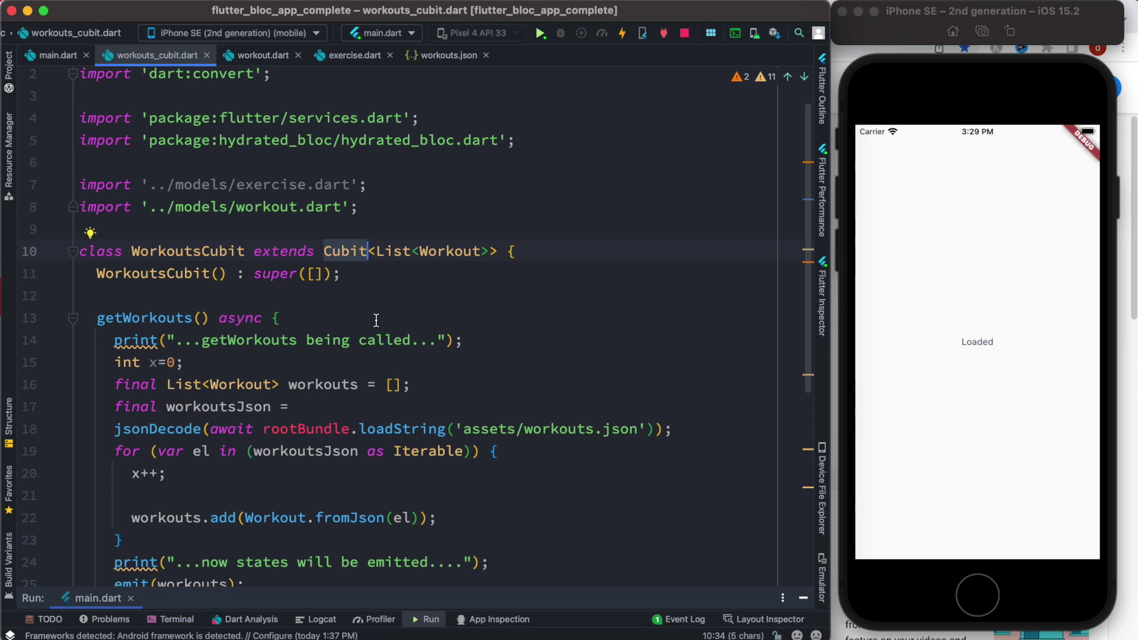
{"action": "left_click", "coordinate": [375, 320]}
{"action": "scroll", "coordinate": [364, 328], "scroll_direction": "down", "scroll_amount": 1}
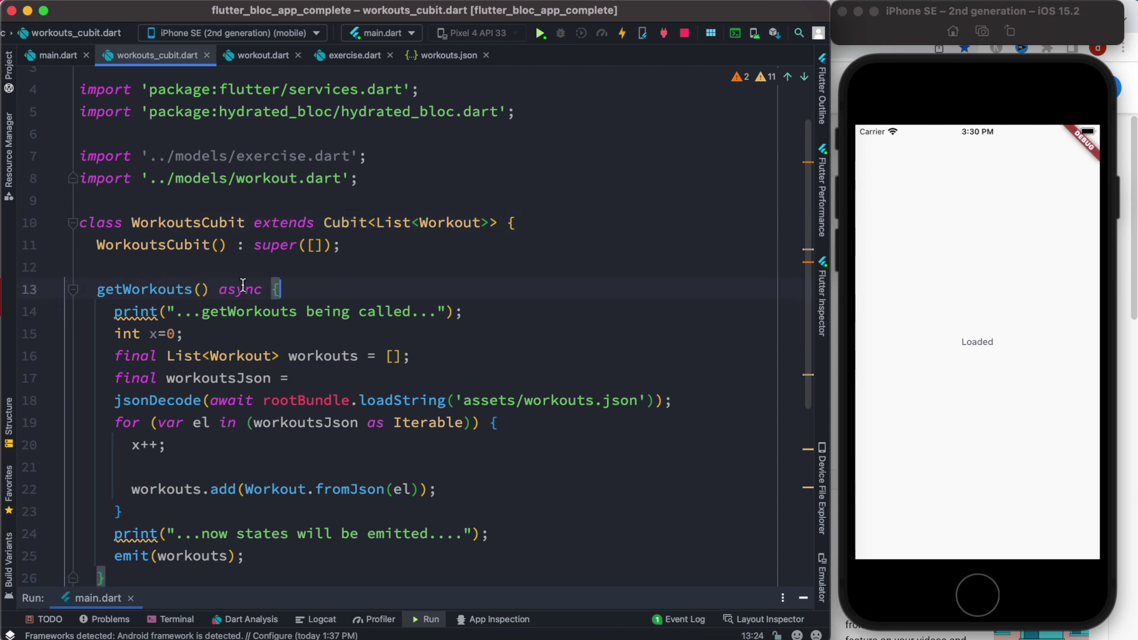
{"action": "left_click_drag", "start_coordinate": [133, 579], "coordinate": [49, 293]}
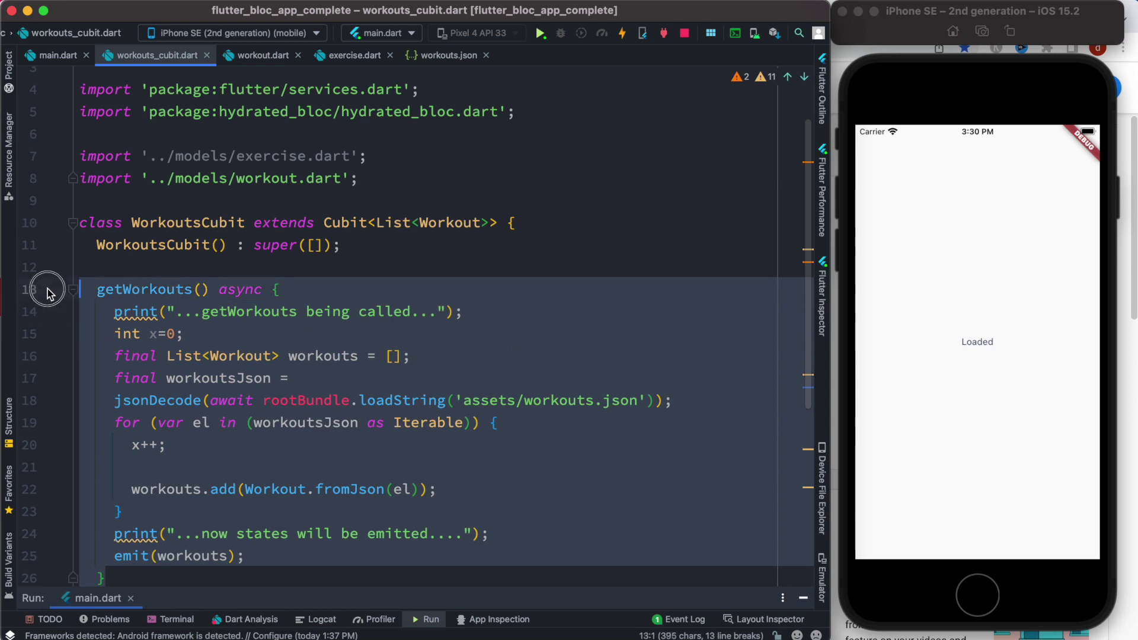
{"action": "left_click_drag", "start_coordinate": [252, 556], "coordinate": [80, 556]}
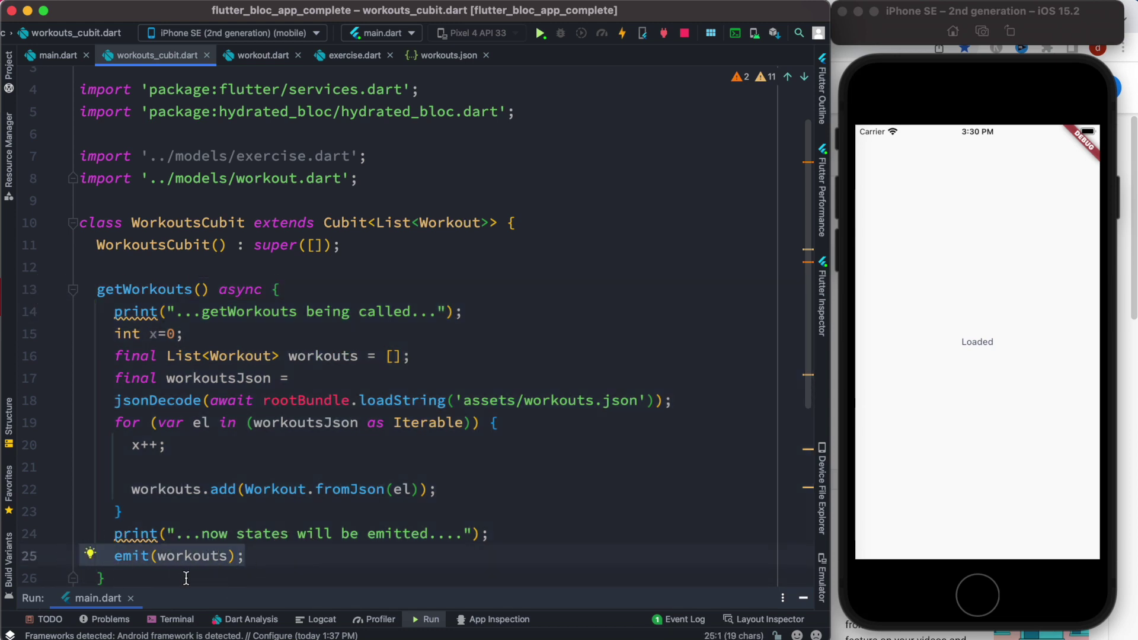
{"action": "left_click", "coordinate": [320, 289]}
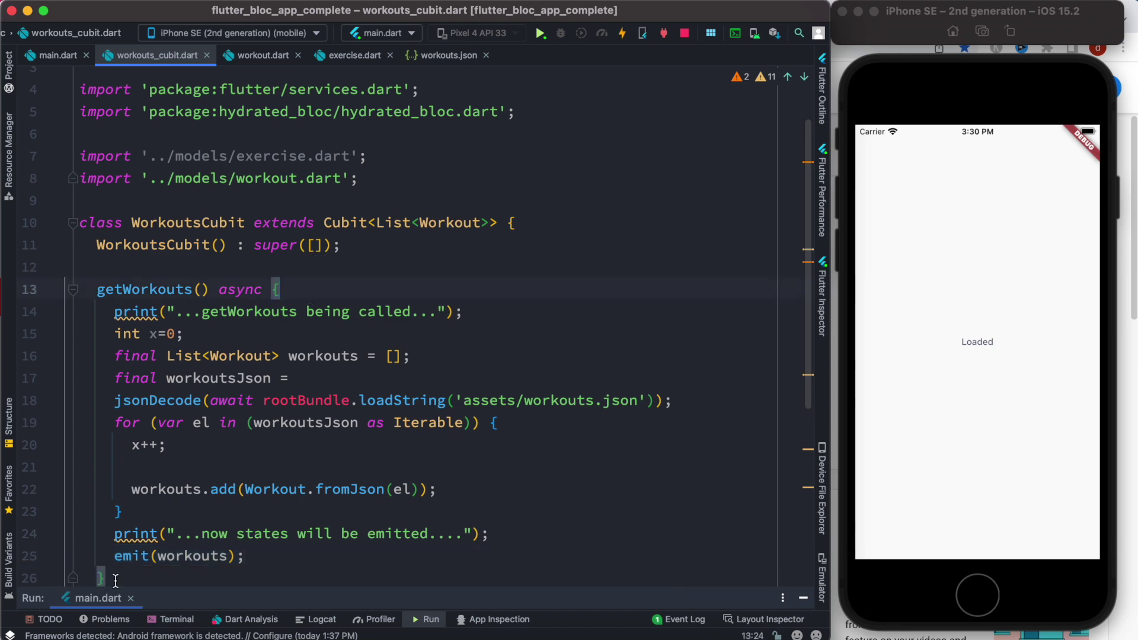
{"action": "left_click_drag", "start_coordinate": [114, 580], "coordinate": [80, 289]}
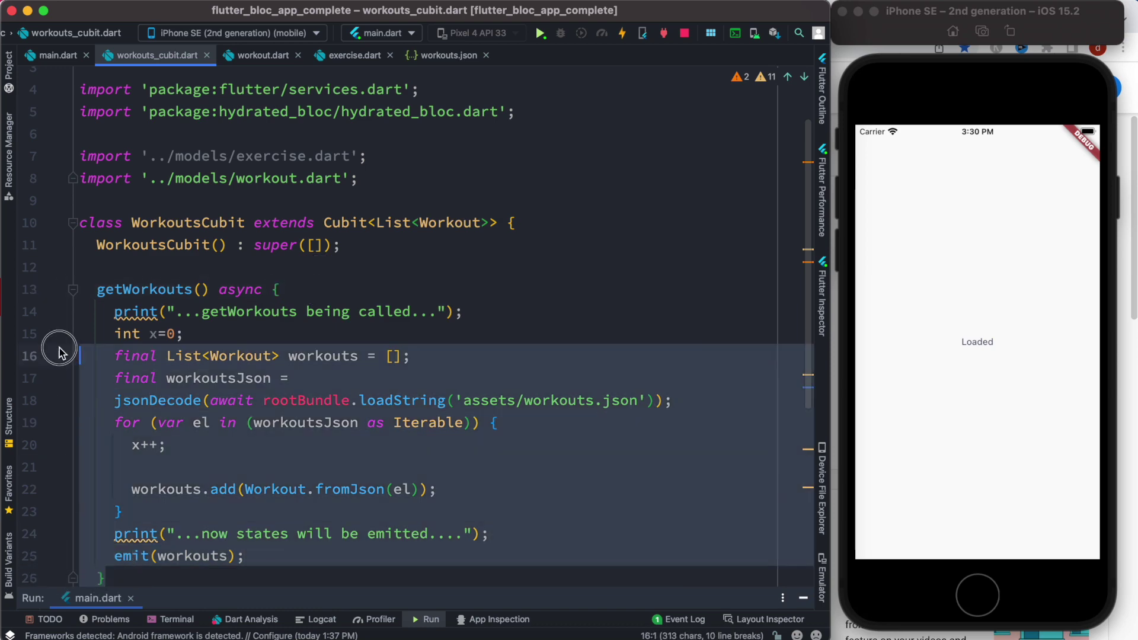
{"action": "left_click", "coordinate": [54, 56]}
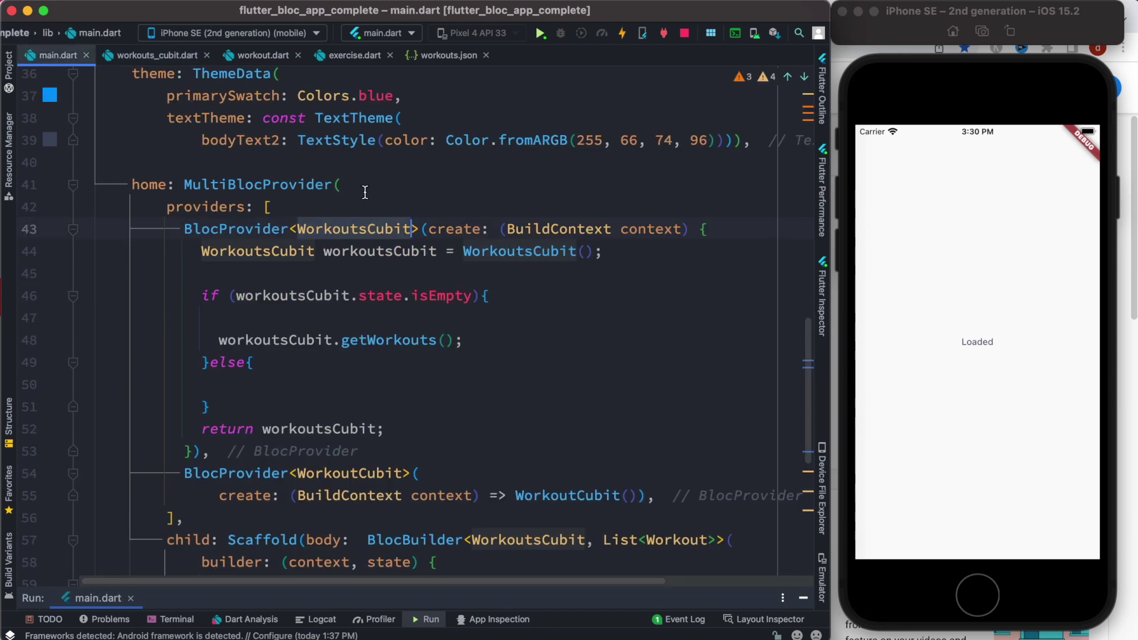
Select the WorkoutsCubit() creation line and jump to its constructor declaration
{"action": "left_click", "coordinate": [703, 229]}
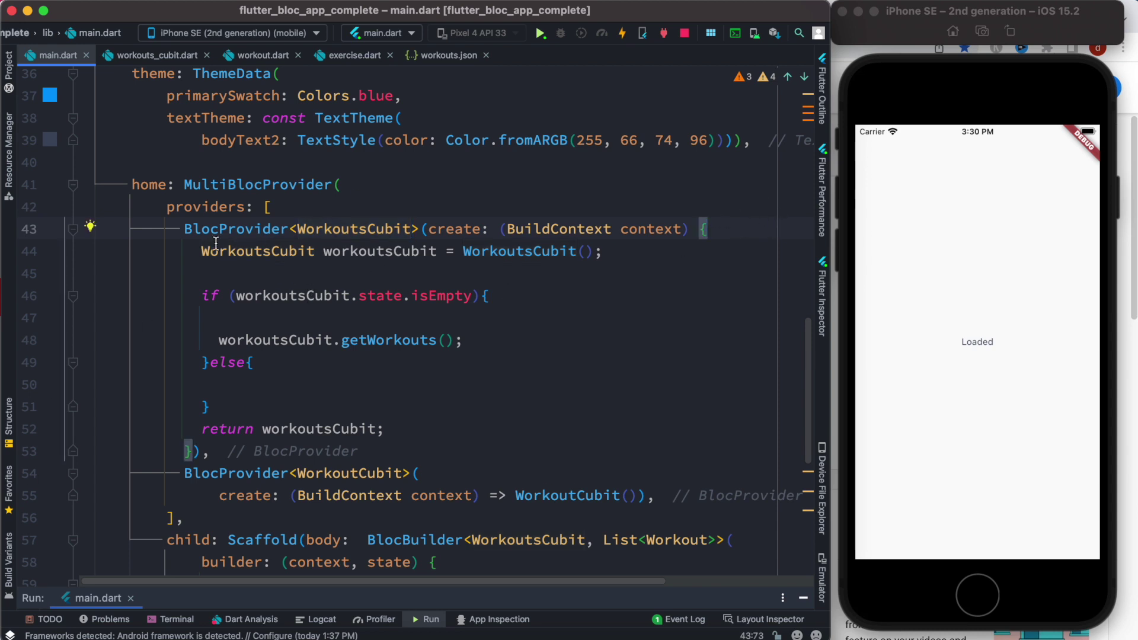
{"action": "left_click_drag", "start_coordinate": [201, 251], "coordinate": [605, 251]}
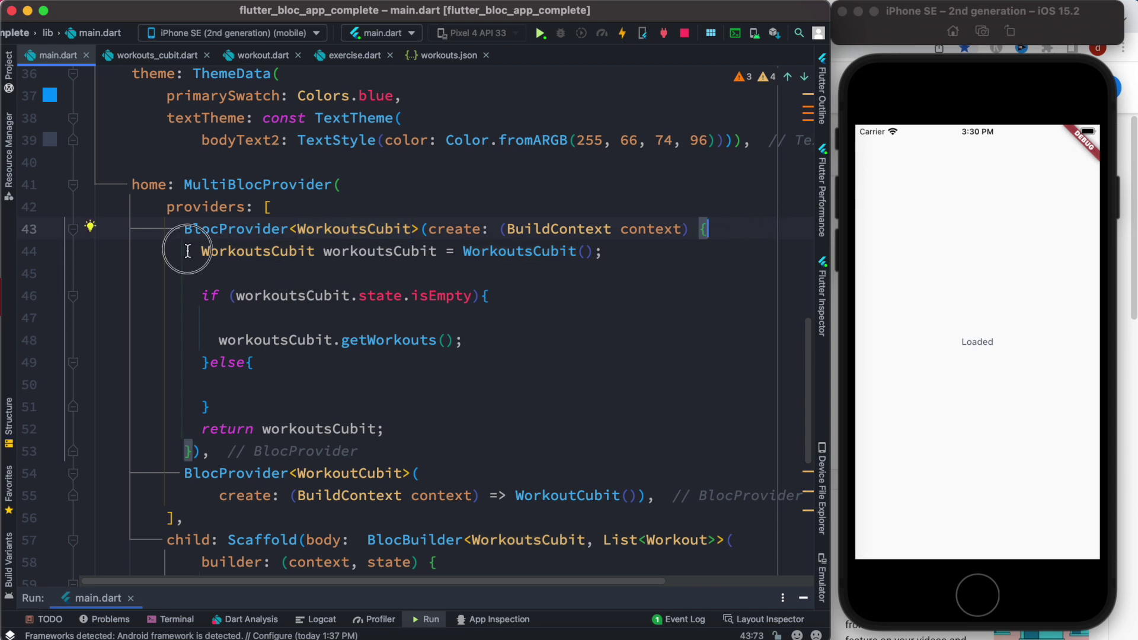
{"action": "double_click", "coordinate": [520, 252]}
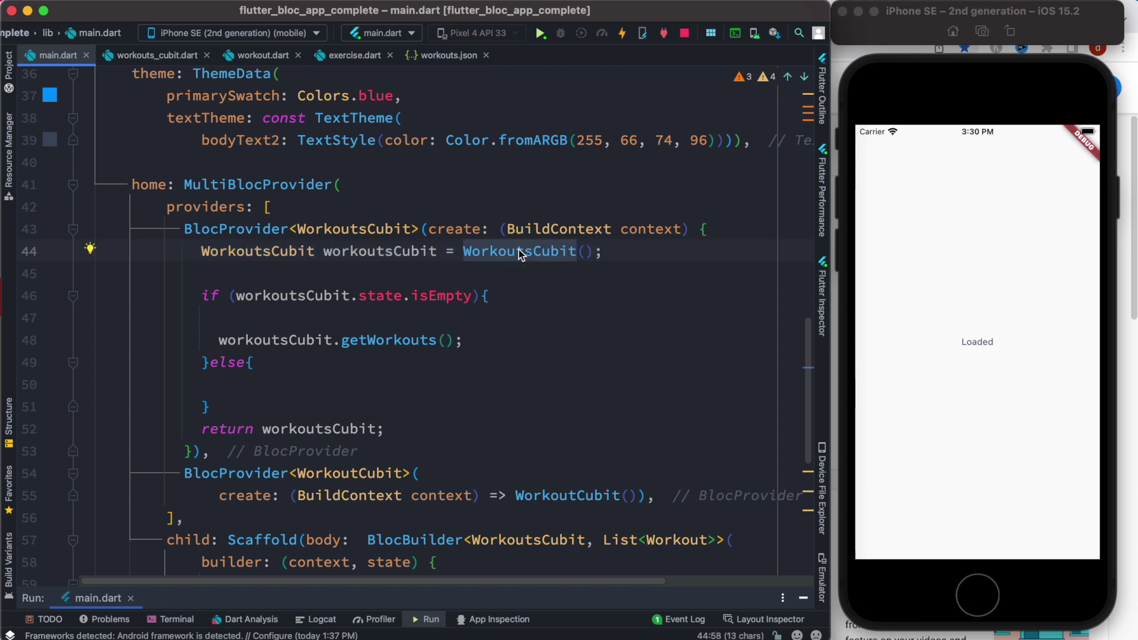
{"action": "left_click", "coordinate": [521, 252], "text": "super"}
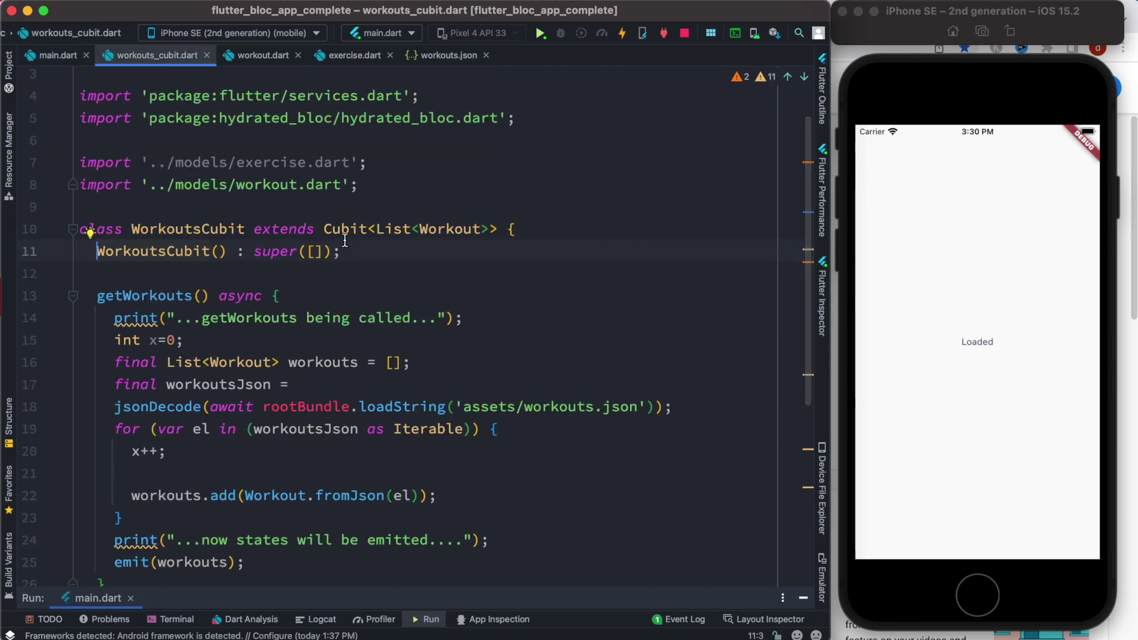
Highlight the WorkoutsCubit class name and its Cubit base class, then return to main.dart
{"action": "left_click", "coordinate": [318, 229]}
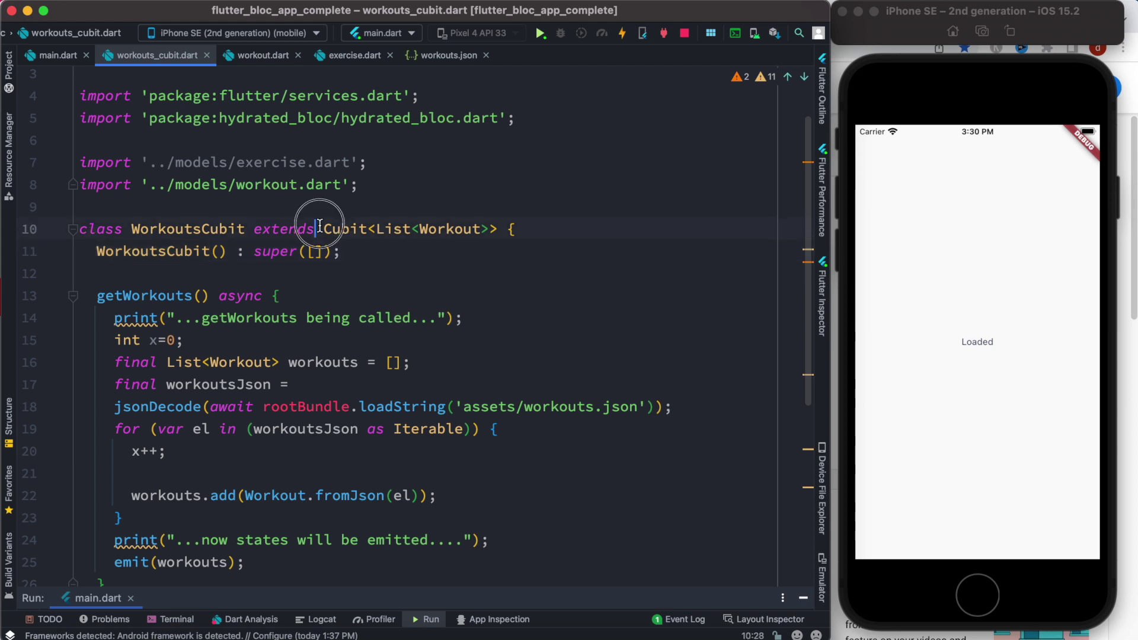
{"action": "left_click_drag", "start_coordinate": [317, 228], "coordinate": [138, 229]}
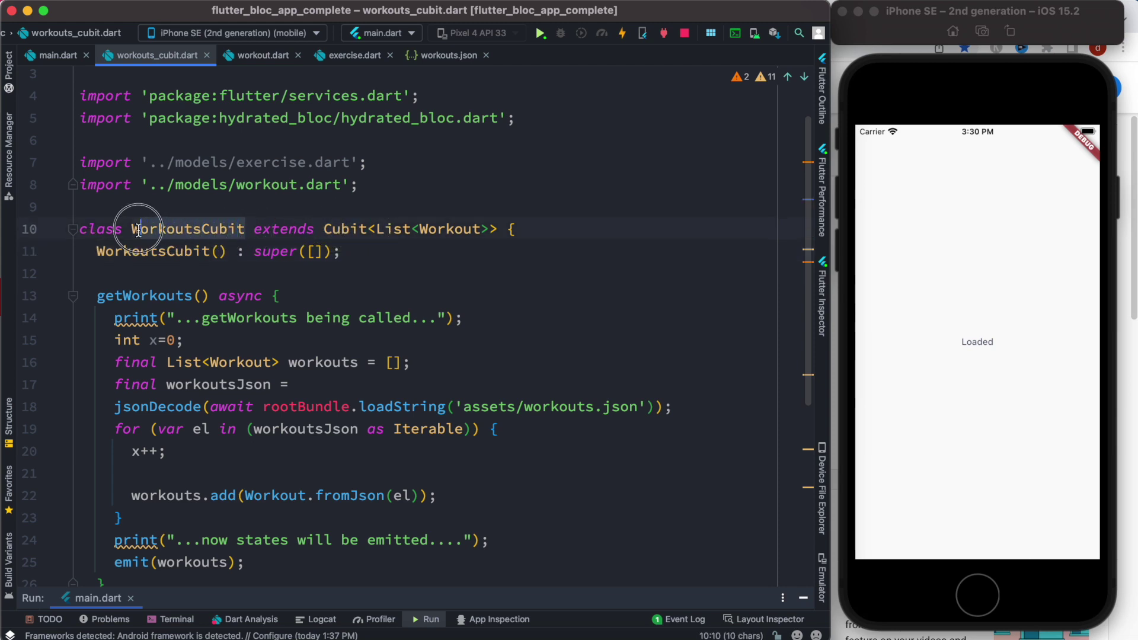
{"action": "left_click_drag", "start_coordinate": [323, 228], "coordinate": [365, 228]}
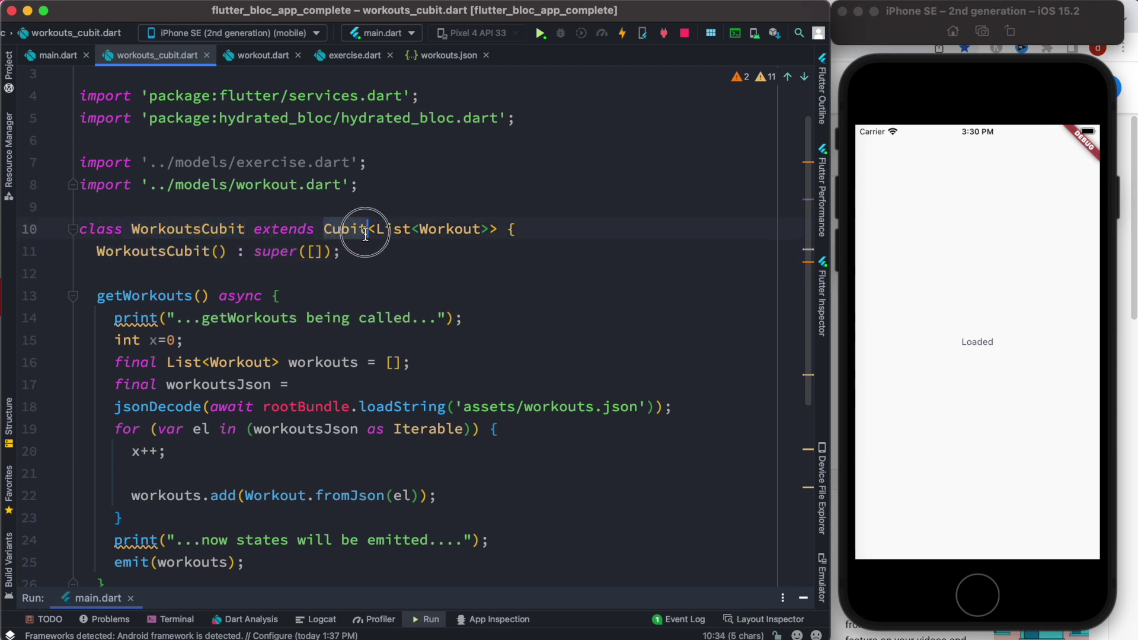
{"action": "left_click_drag", "start_coordinate": [245, 229], "coordinate": [133, 228]}
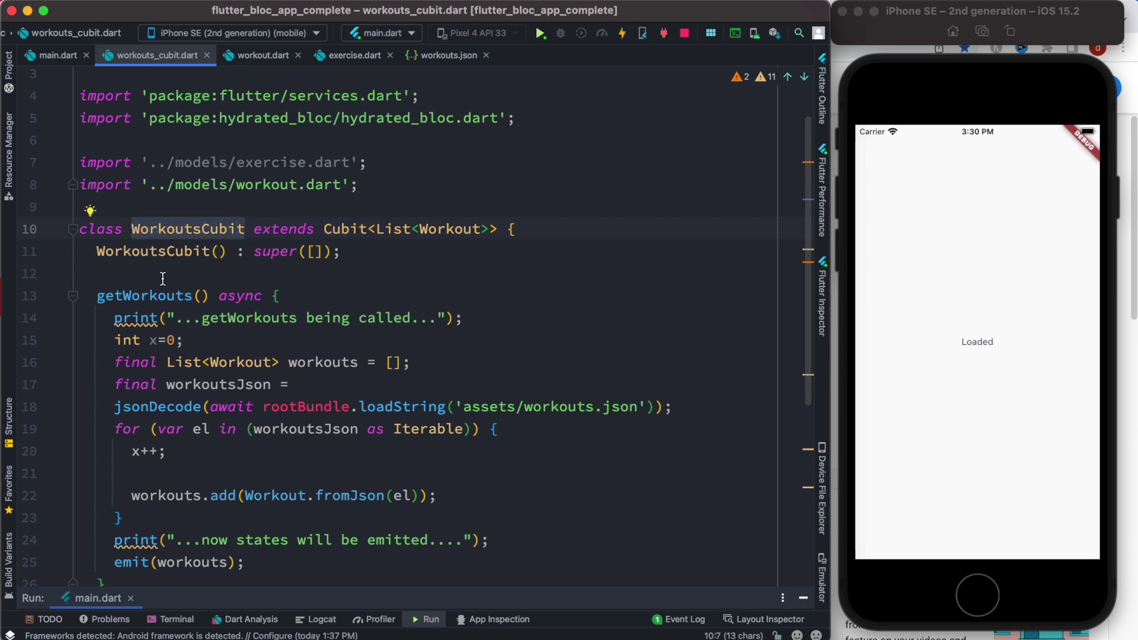
{"action": "left_click", "coordinate": [370, 293]}
{"action": "double_click", "coordinate": [241, 230]}
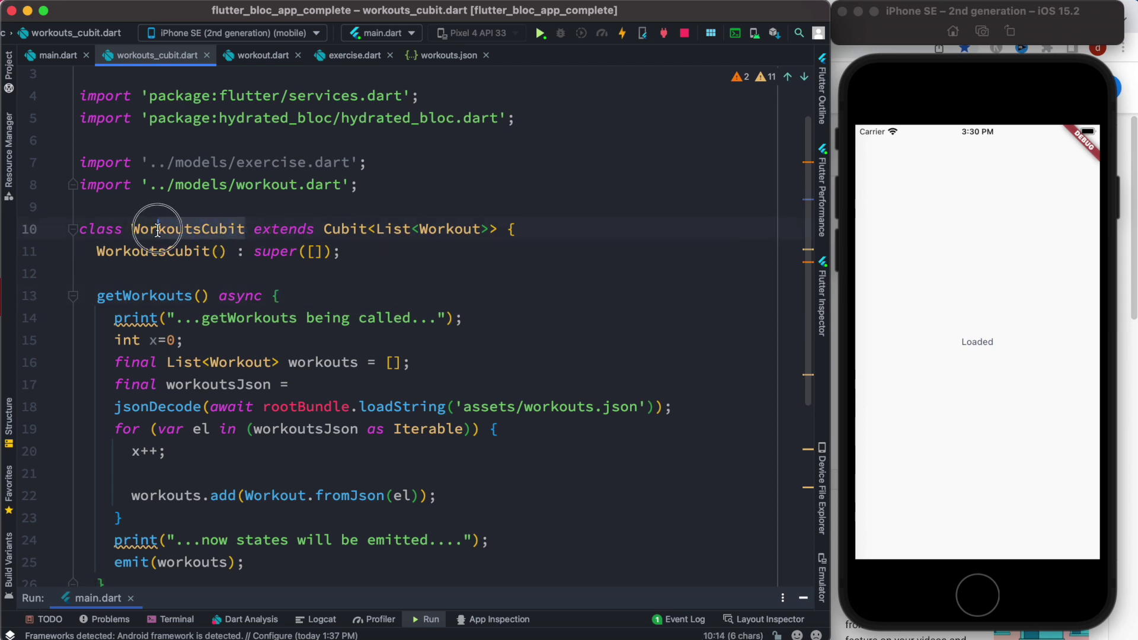
{"action": "double_click", "coordinate": [346, 229]}
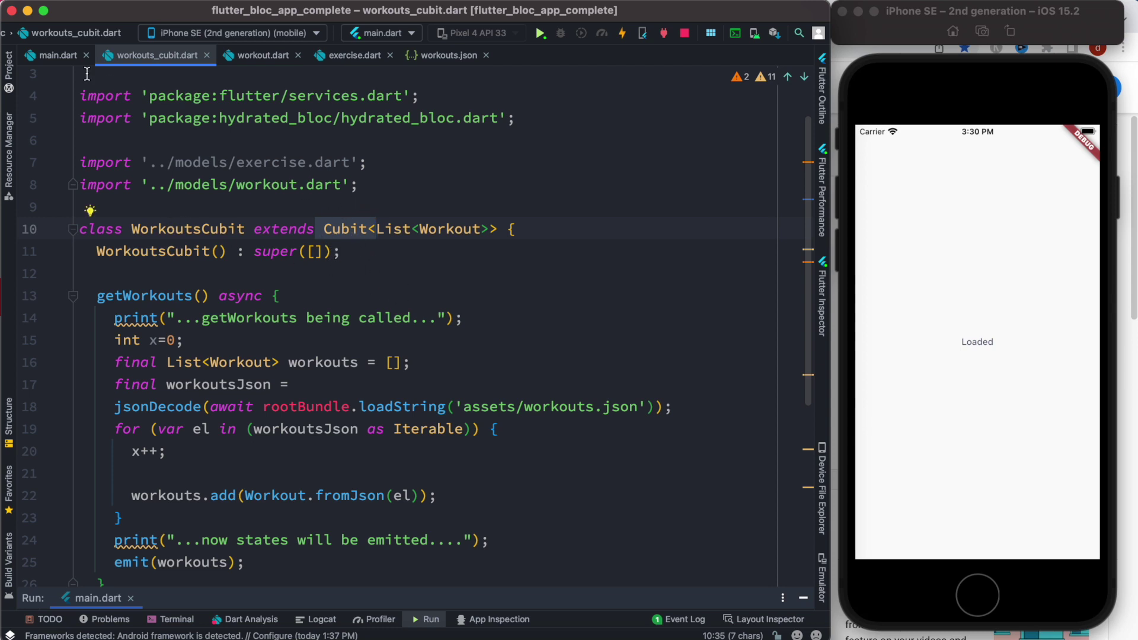
{"action": "left_click", "coordinate": [58, 55]}
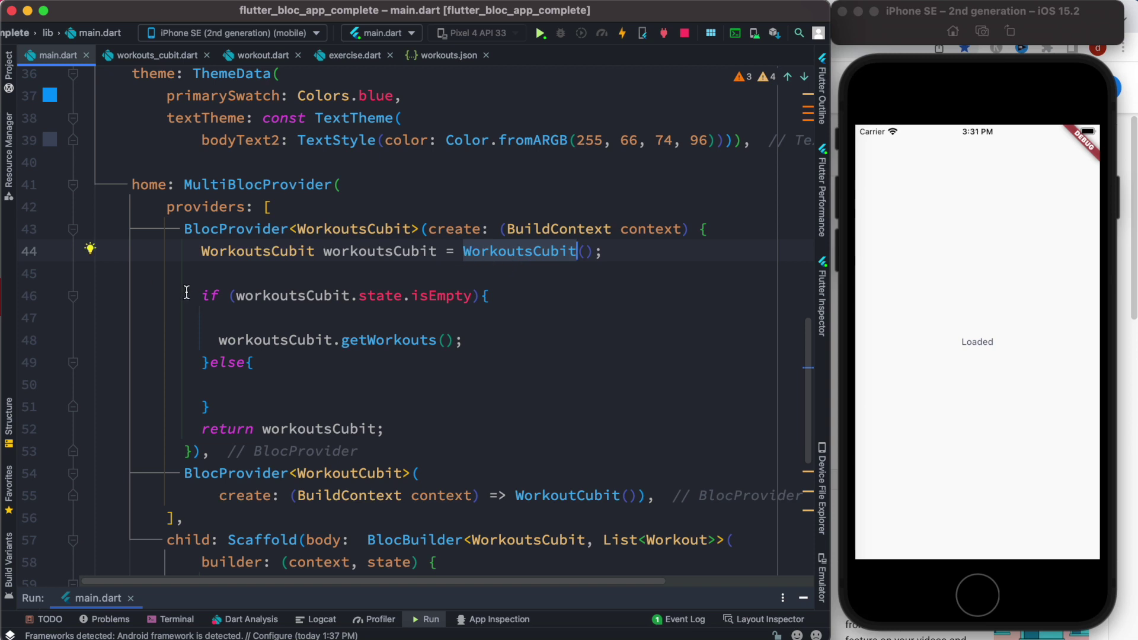
Highlight the state isEmpty check and getWorkouts() call, then jump to the getWorkouts definition
{"action": "left_click_drag", "start_coordinate": [187, 295], "coordinate": [521, 306]}
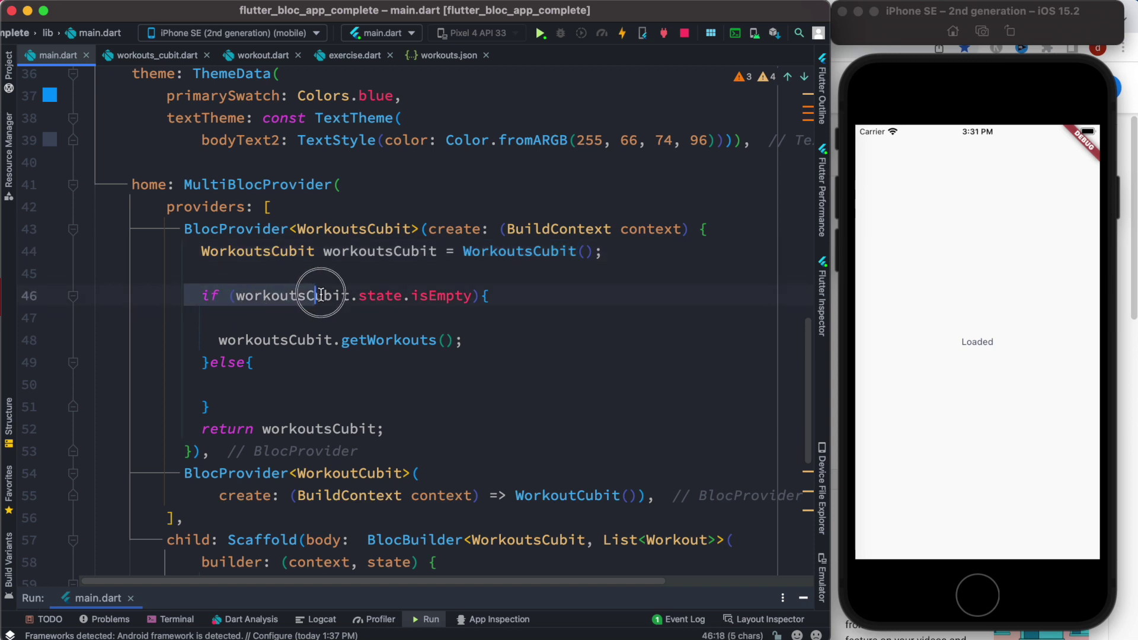
{"action": "left_click", "coordinate": [523, 295]}
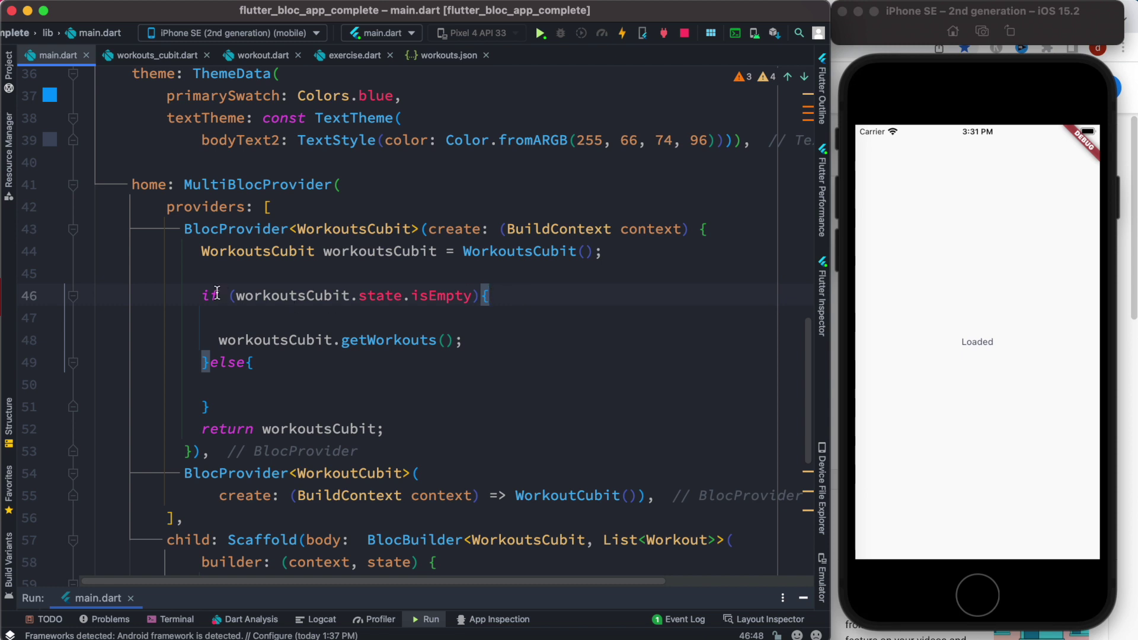
{"action": "left_click_drag", "start_coordinate": [202, 295], "coordinate": [502, 295]}
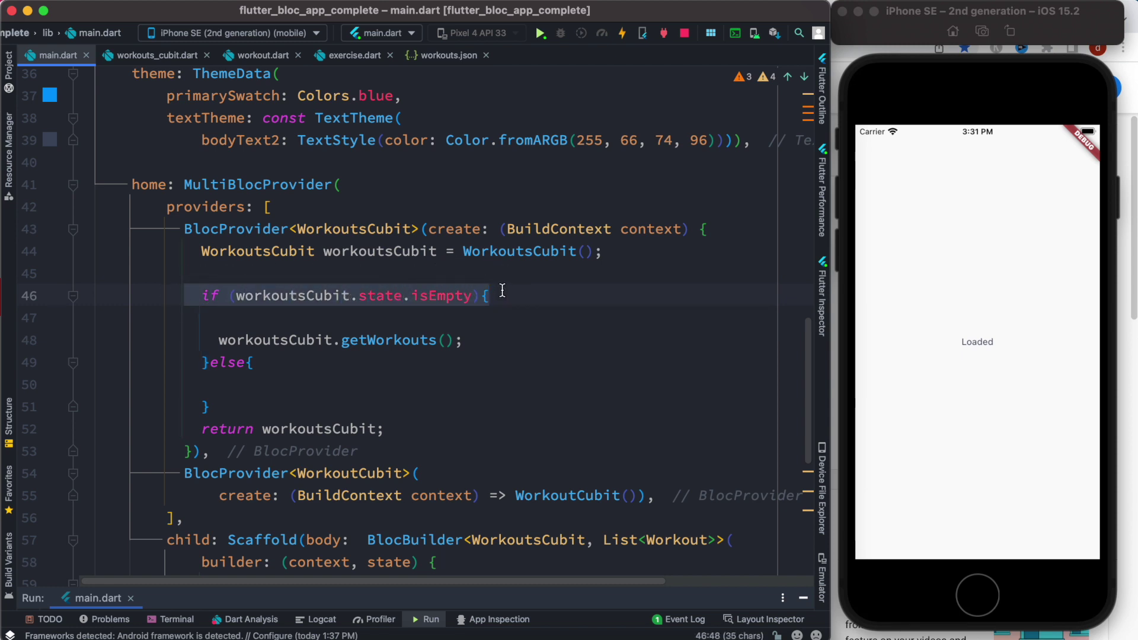
{"action": "left_click_drag", "start_coordinate": [217, 340], "coordinate": [503, 350]}
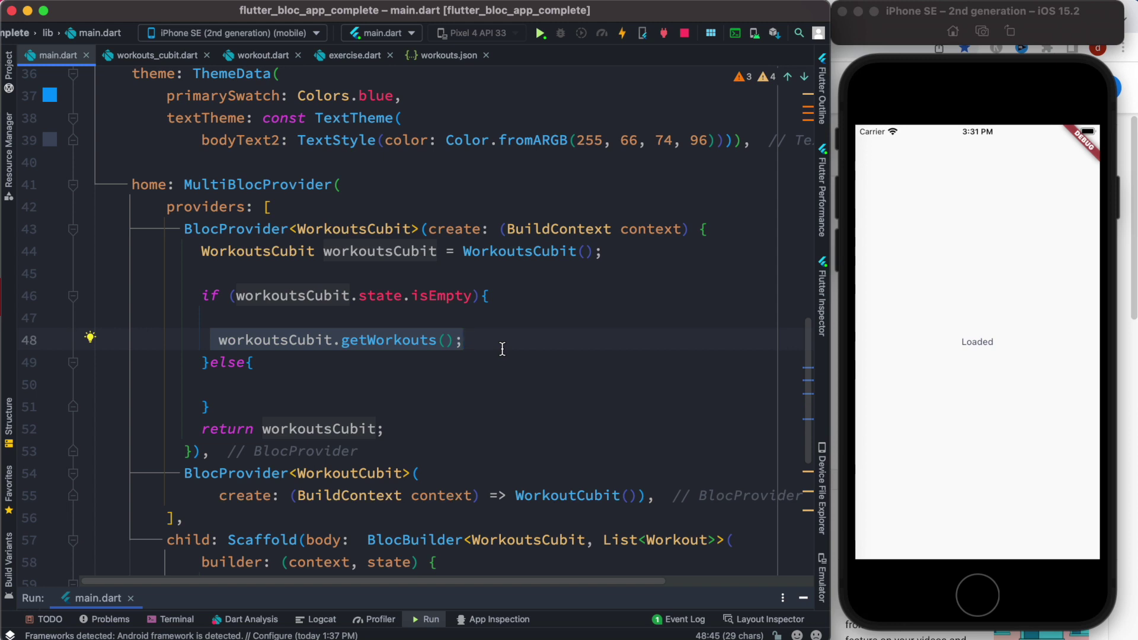
{"action": "left_click", "coordinate": [390, 341]}
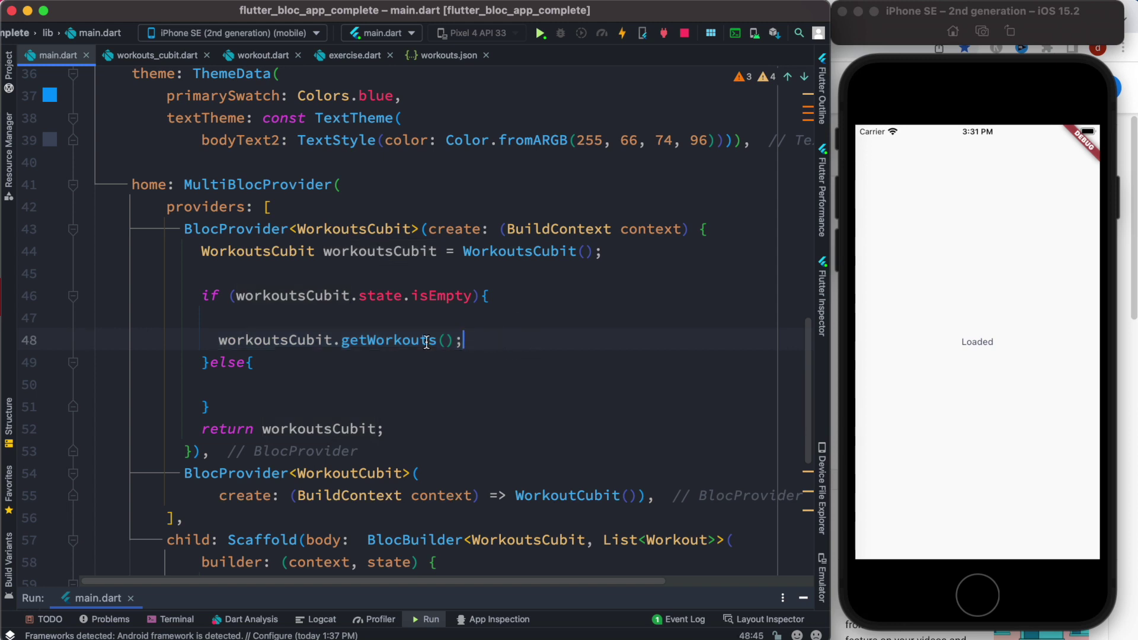
{"action": "left_click", "coordinate": [390, 341], "text": "super"}
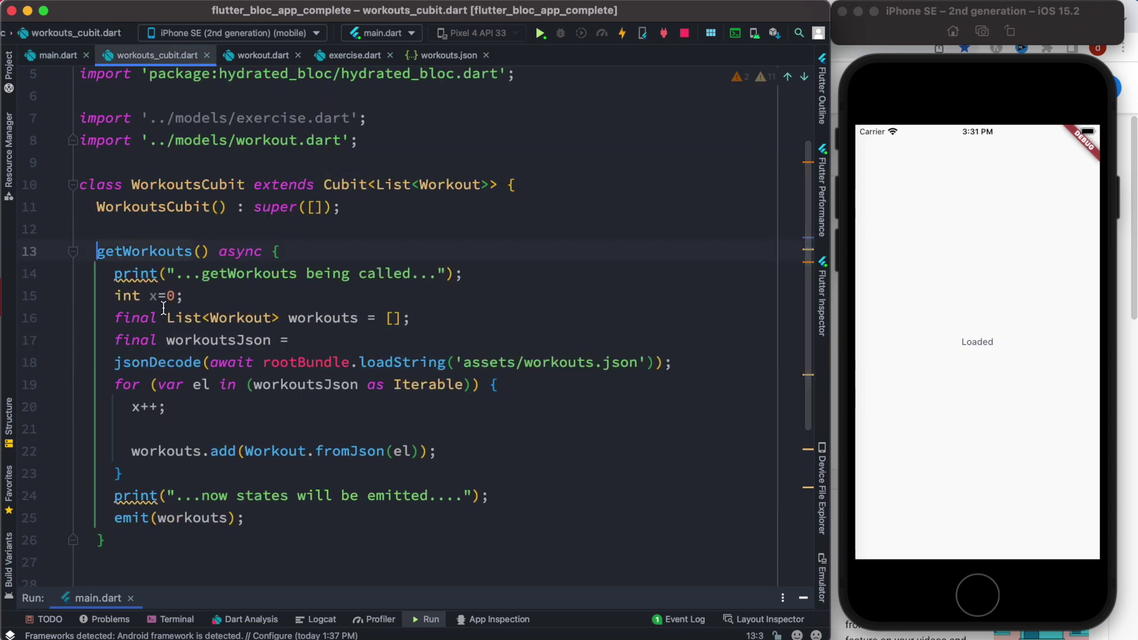
{"action": "left_click", "coordinate": [278, 252]}
{"action": "scroll", "coordinate": [277, 401], "scroll_direction": "down", "scroll_amount": 1}
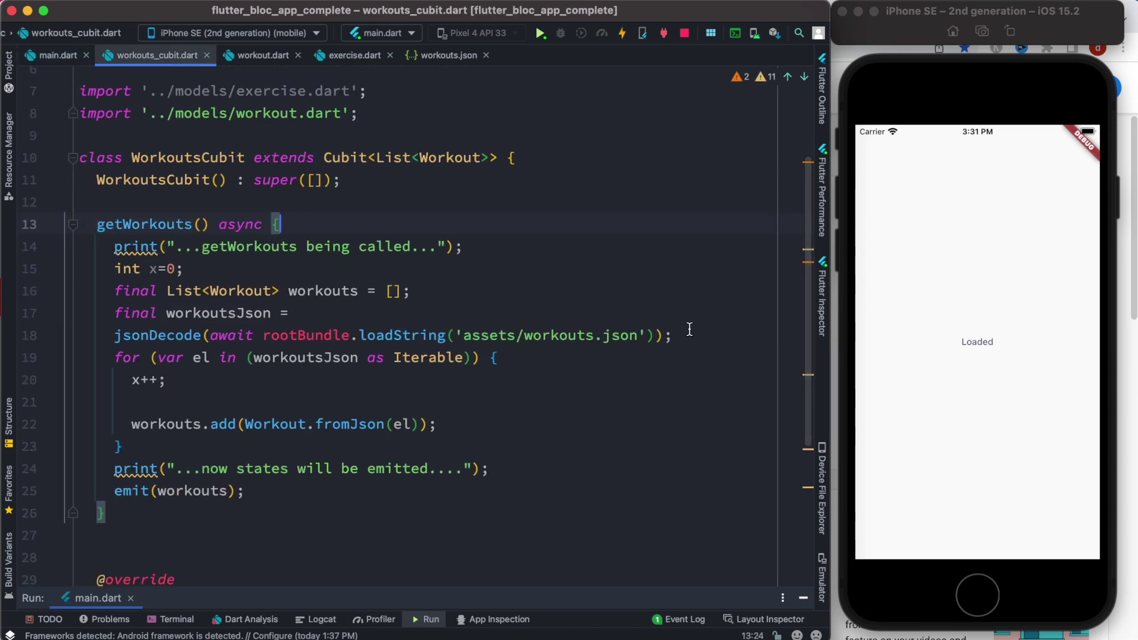
{"action": "left_click_drag", "start_coordinate": [638, 335], "coordinate": [114, 336]}
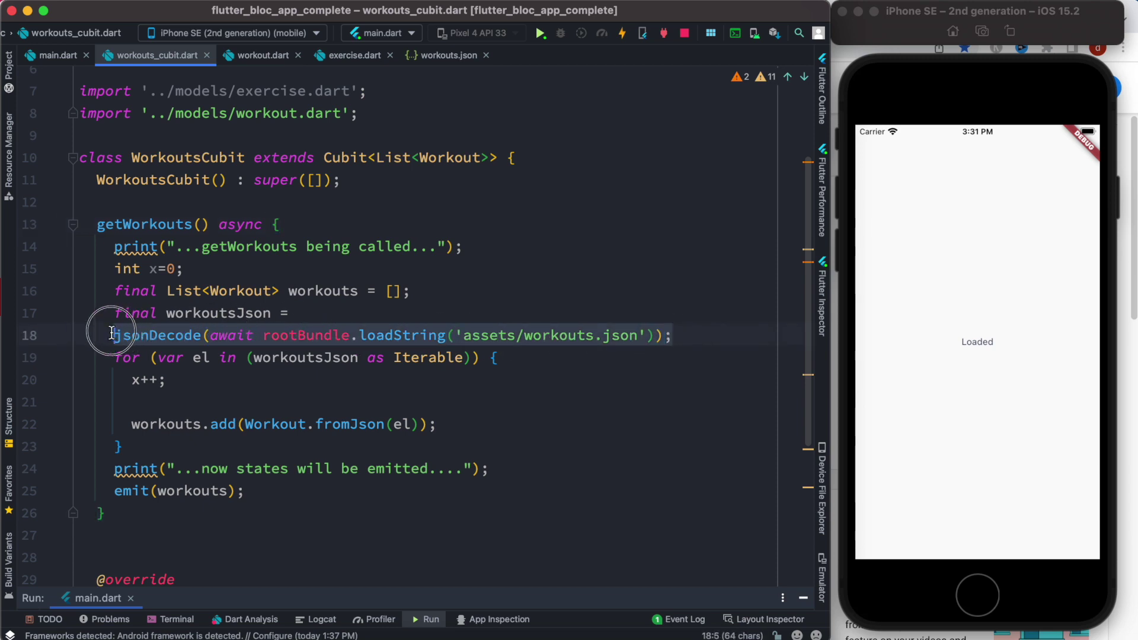
{"action": "left_click", "coordinate": [216, 313]}
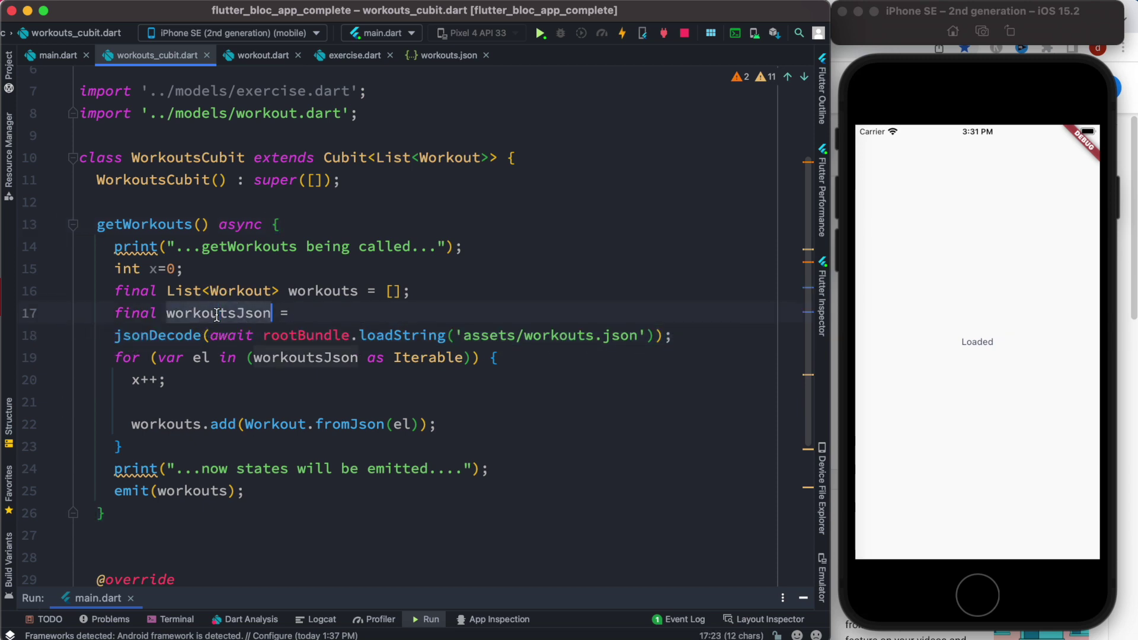
{"action": "left_click_drag", "start_coordinate": [123, 447], "coordinate": [114, 358]}
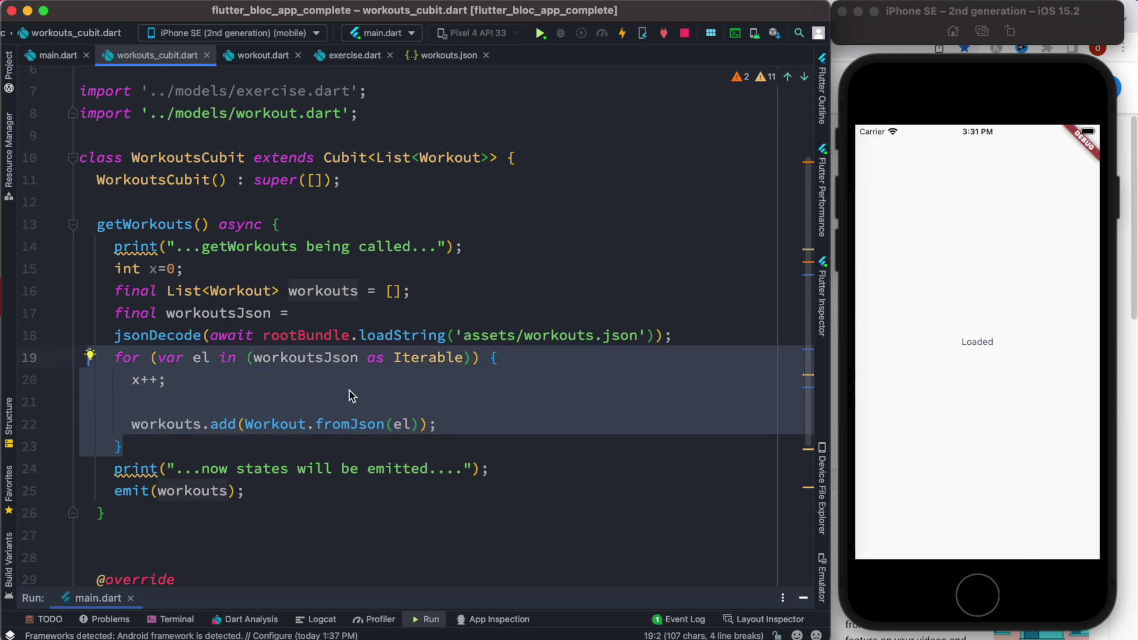
{"action": "double_click", "coordinate": [348, 424]}
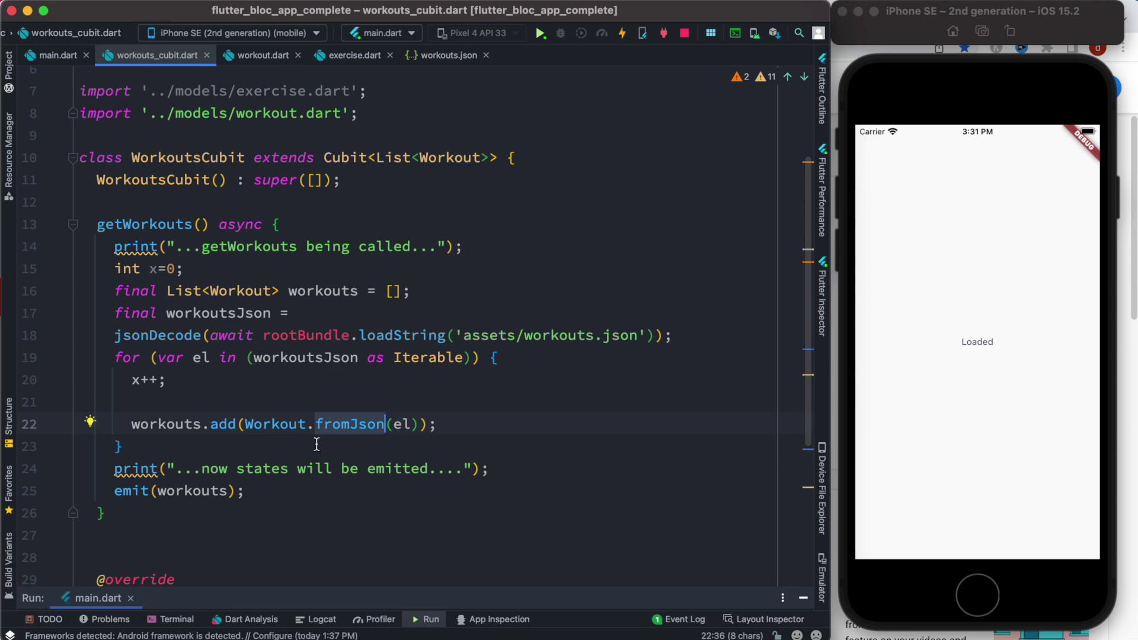
{"action": "key", "text": "super+b"}
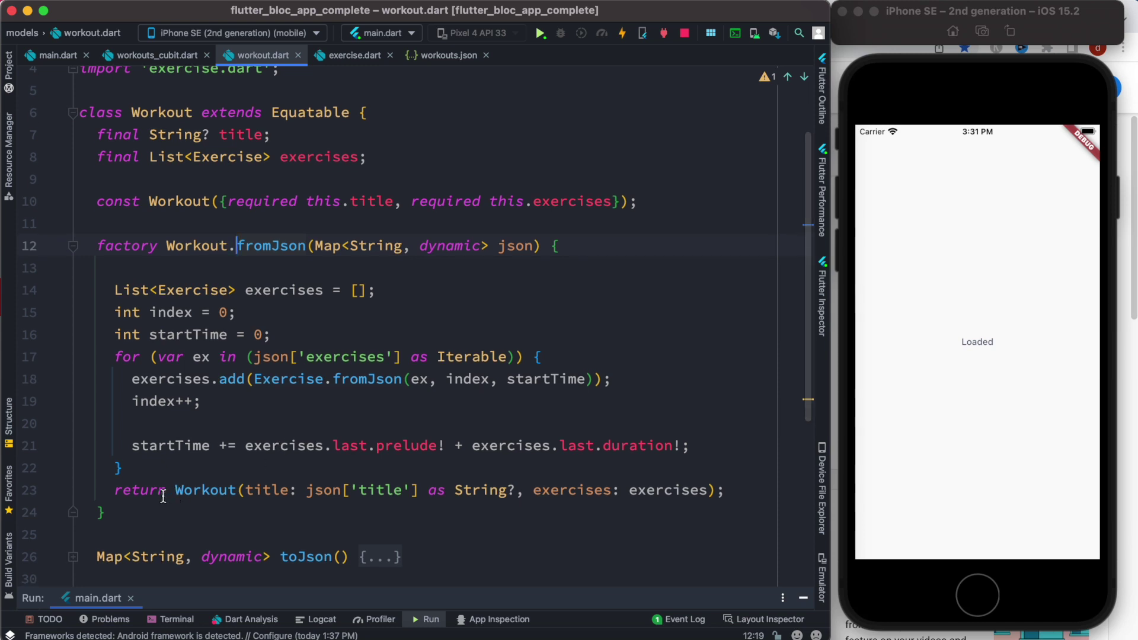
{"action": "left_click_drag", "start_coordinate": [174, 489], "coordinate": [725, 490]}
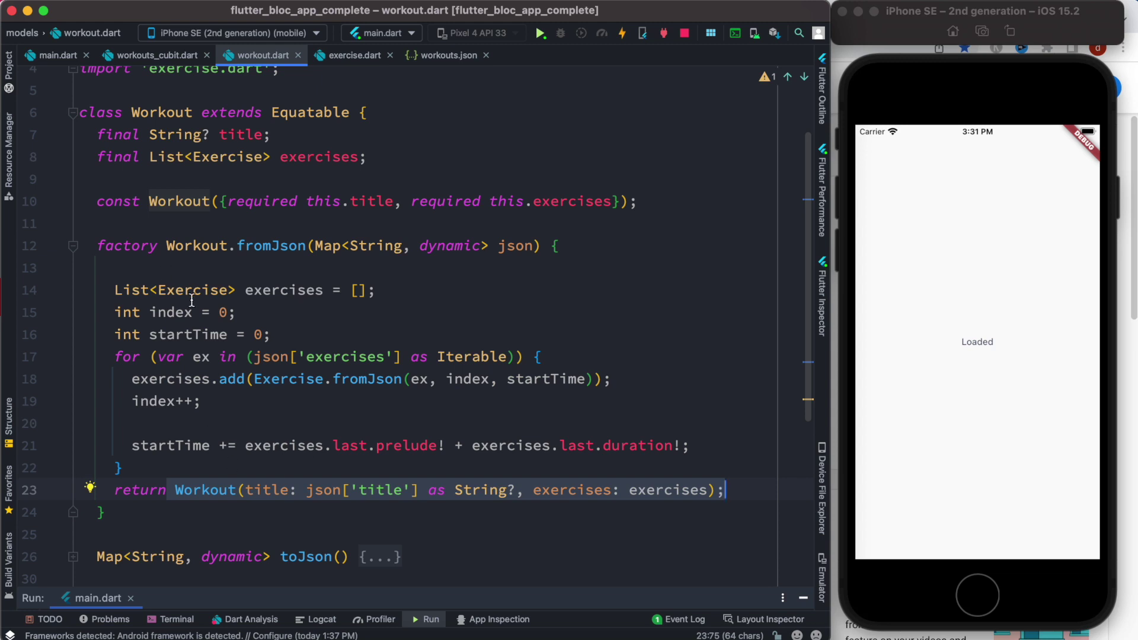
{"action": "left_click", "coordinate": [157, 56]}
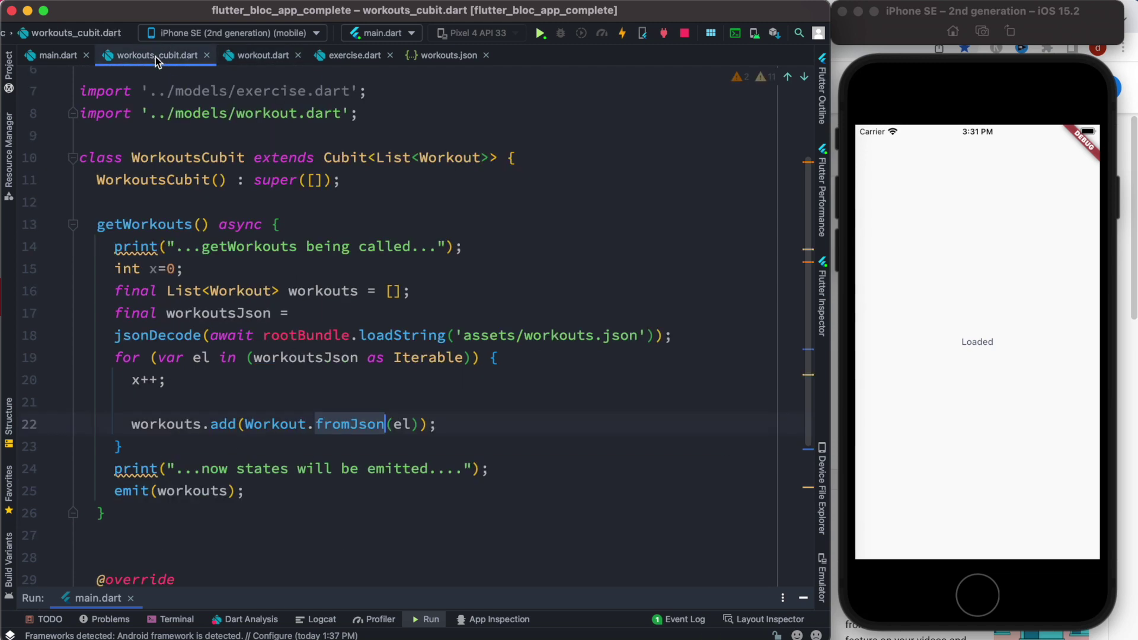
{"action": "left_click", "coordinate": [331, 226]}
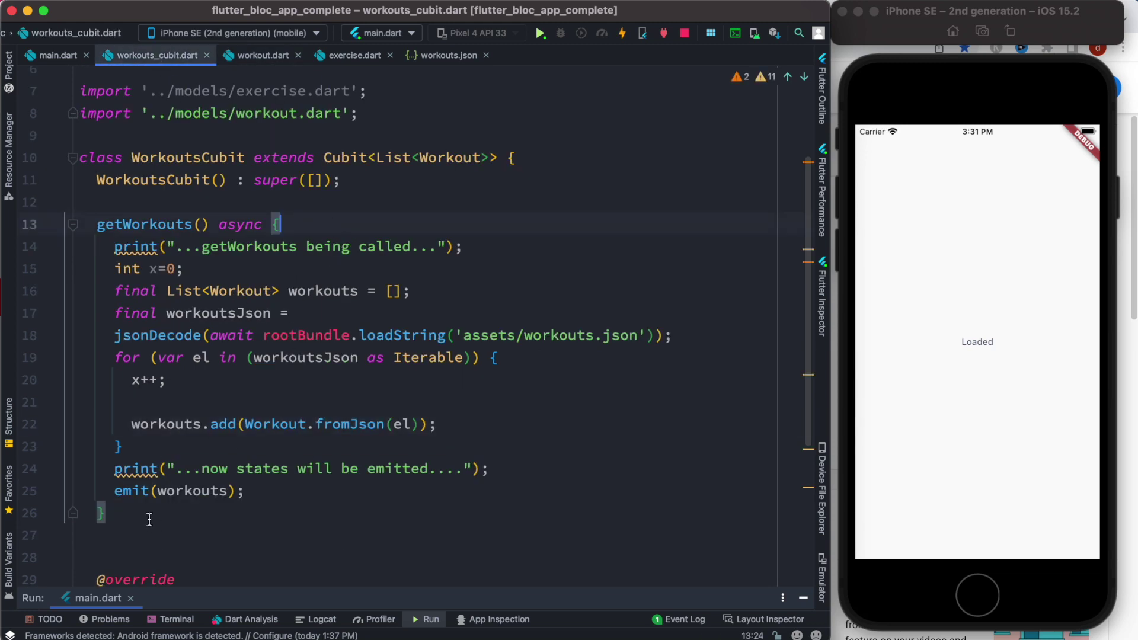
{"action": "left_click_drag", "start_coordinate": [106, 514], "coordinate": [94, 224]}
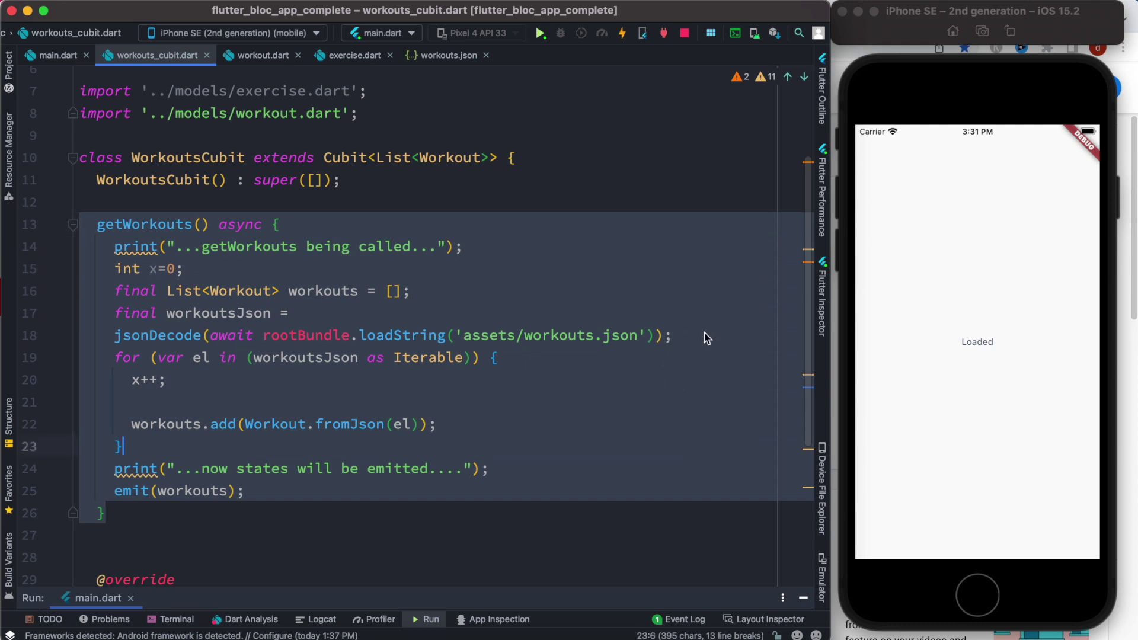
{"action": "left_click_drag", "start_coordinate": [704, 335], "coordinate": [69, 344]}
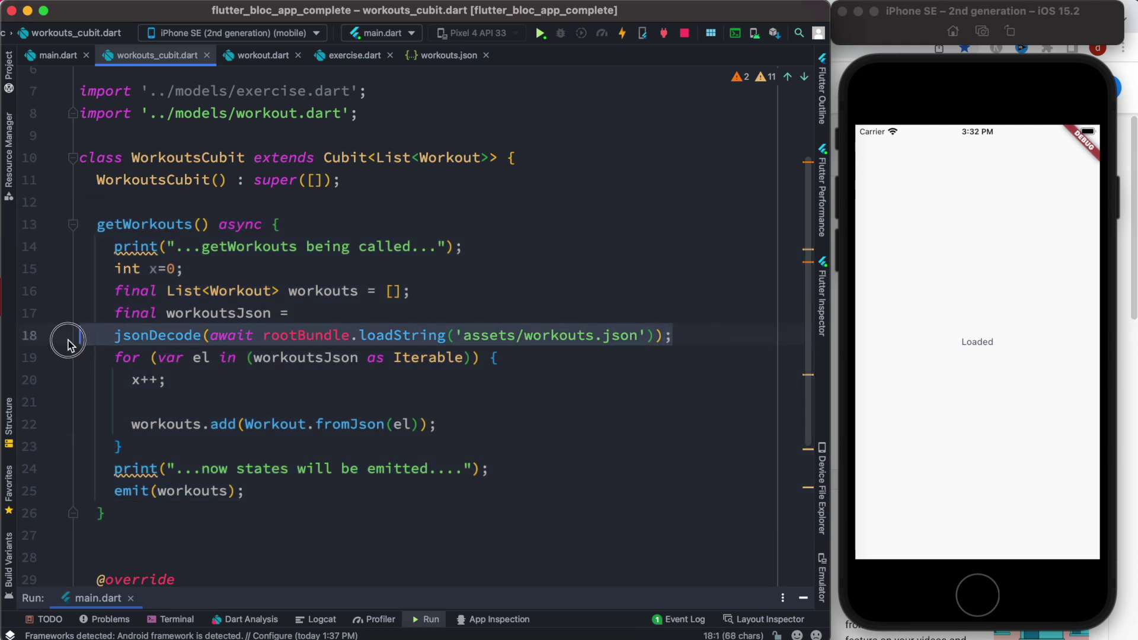
{"action": "left_click_drag", "start_coordinate": [124, 447], "coordinate": [56, 359]}
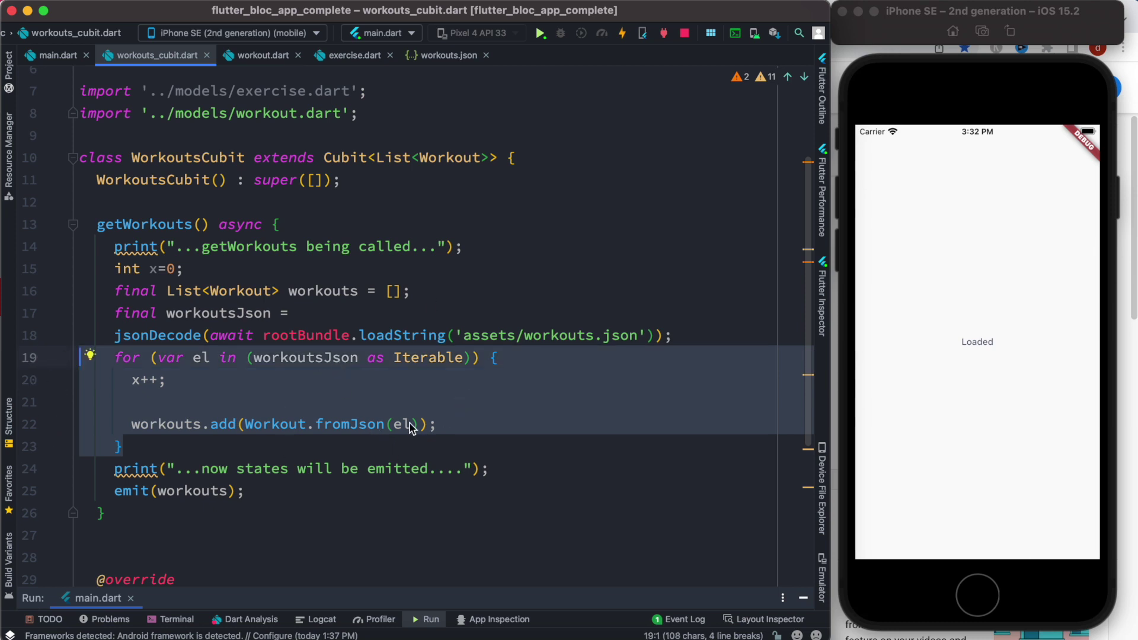
{"action": "left_click", "coordinate": [100, 420]}
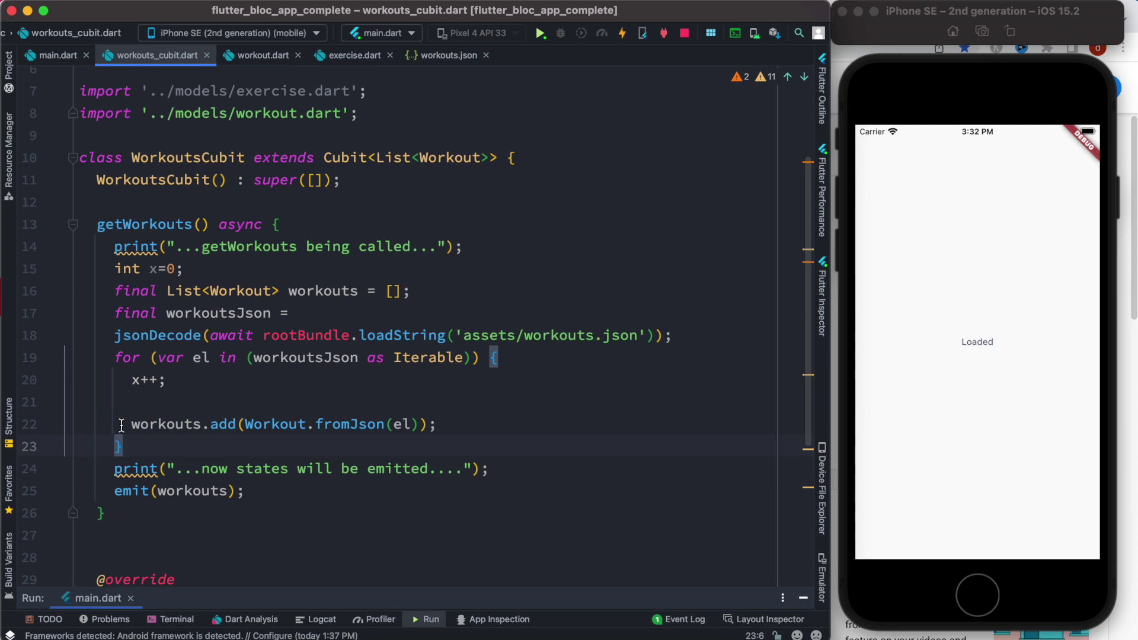
{"action": "left_click_drag", "start_coordinate": [125, 424], "coordinate": [441, 424]}
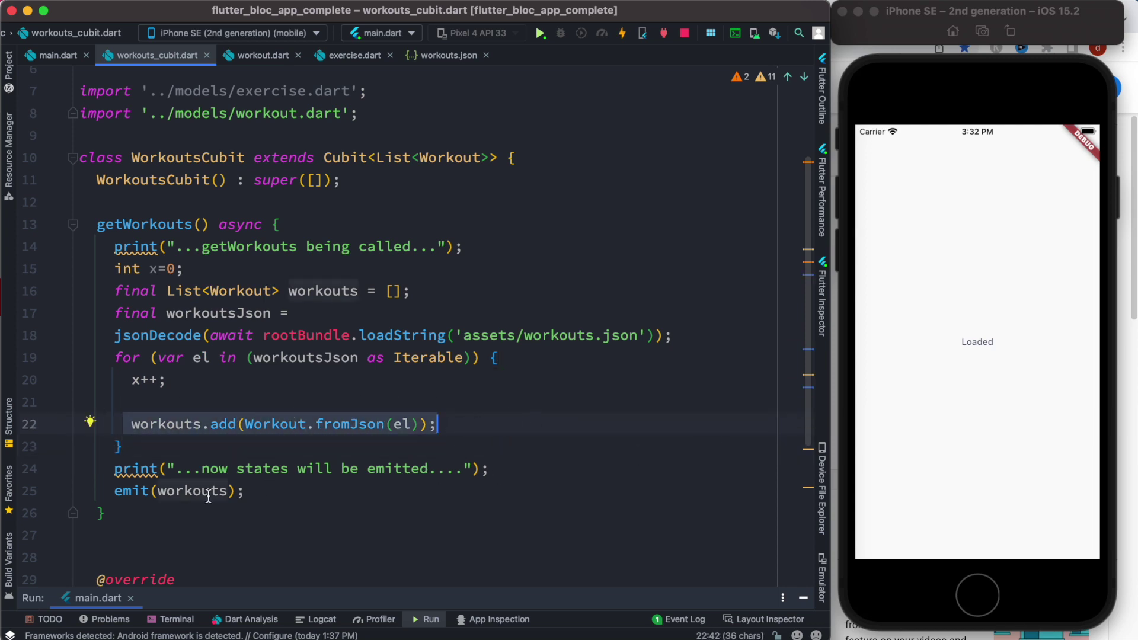
{"action": "left_click_drag", "start_coordinate": [249, 490], "coordinate": [114, 491]}
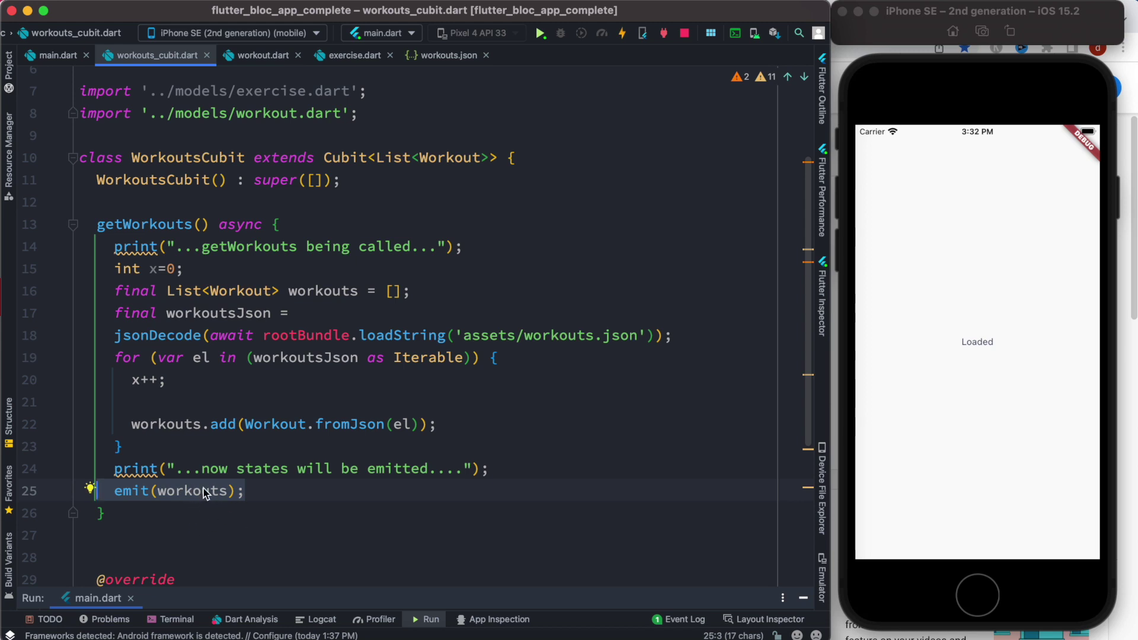
{"action": "left_click", "coordinate": [55, 55]}
{"action": "scroll", "coordinate": [390, 414], "scroll_direction": "down", "scroll_amount": 1}
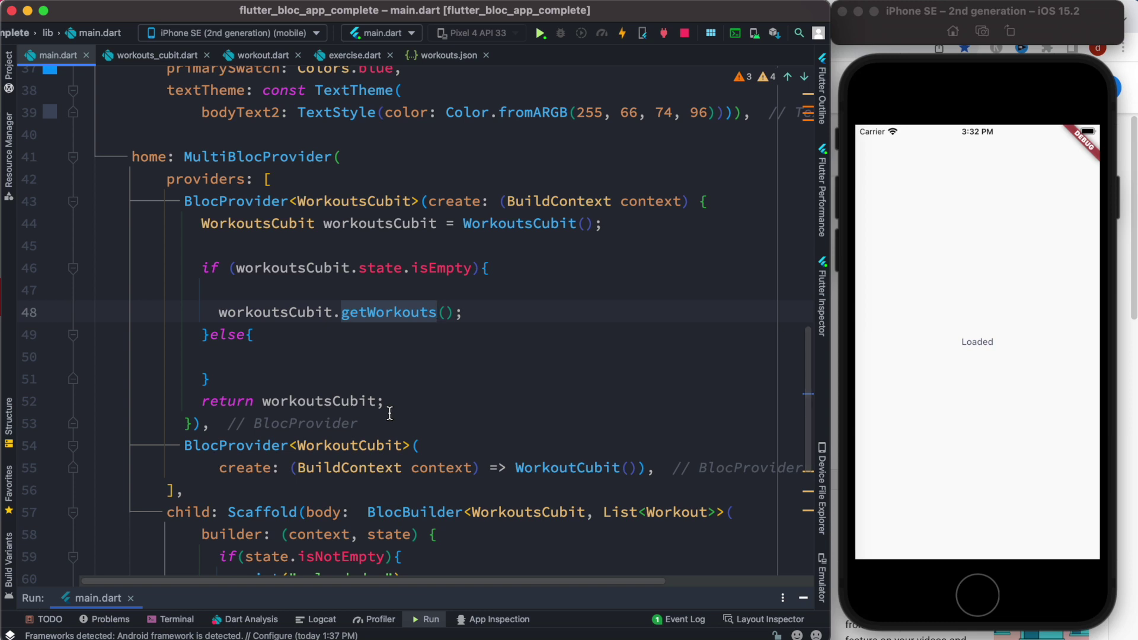
Add an indented print("...states are not empty.."); line inside the empty else branch
{"action": "left_click", "coordinate": [365, 353]}
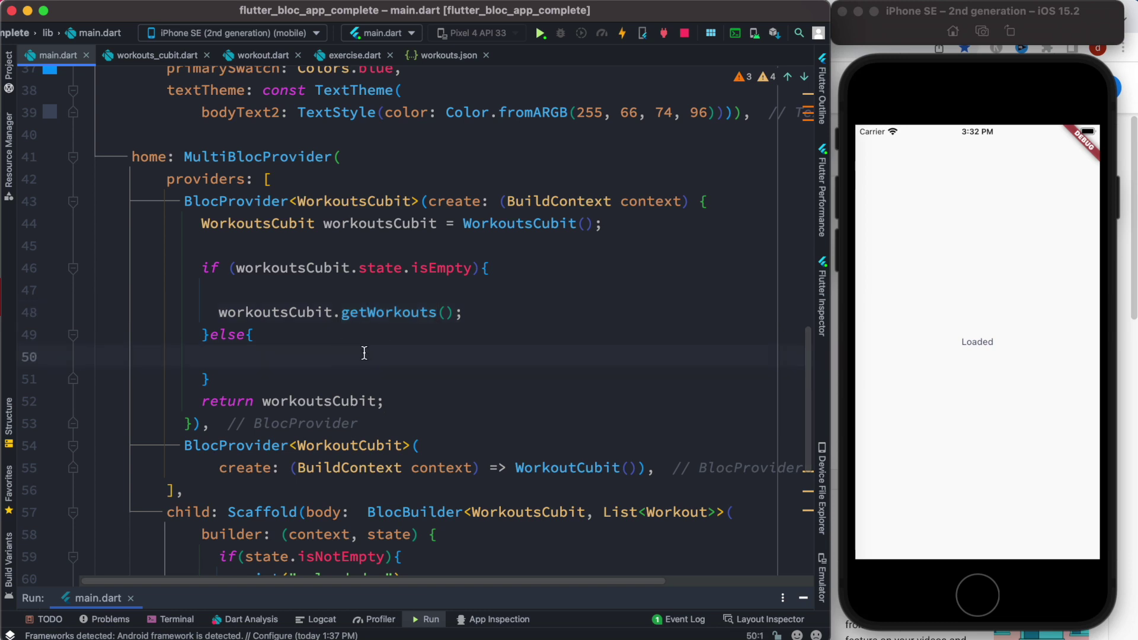
{"action": "key", "text": "Tab"}
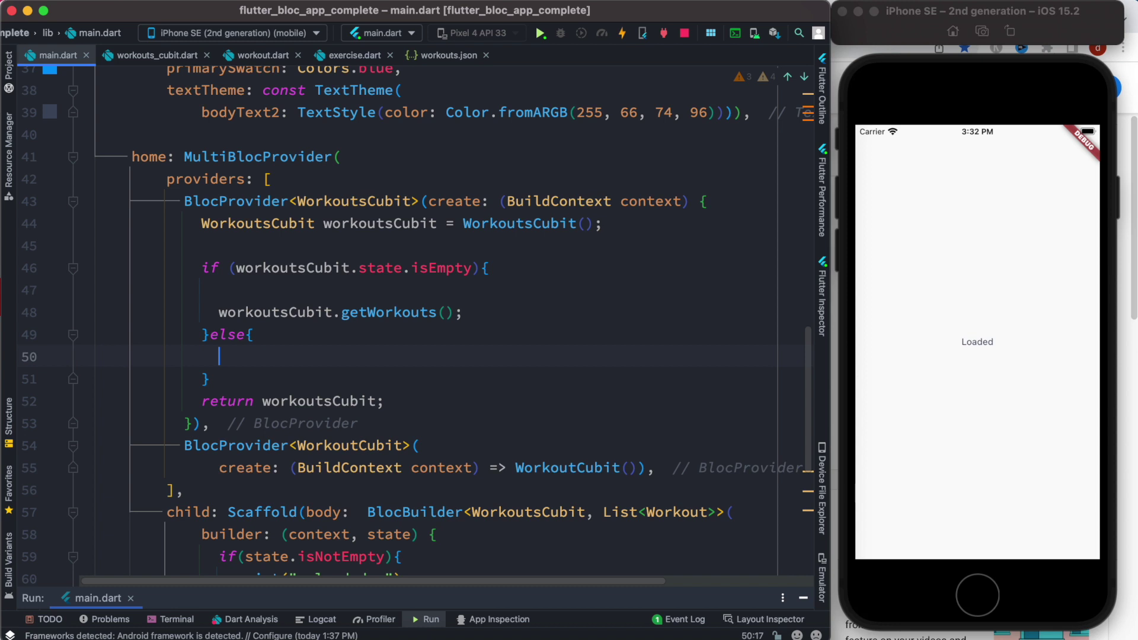
{"action": "type", "text": "nt(\""}
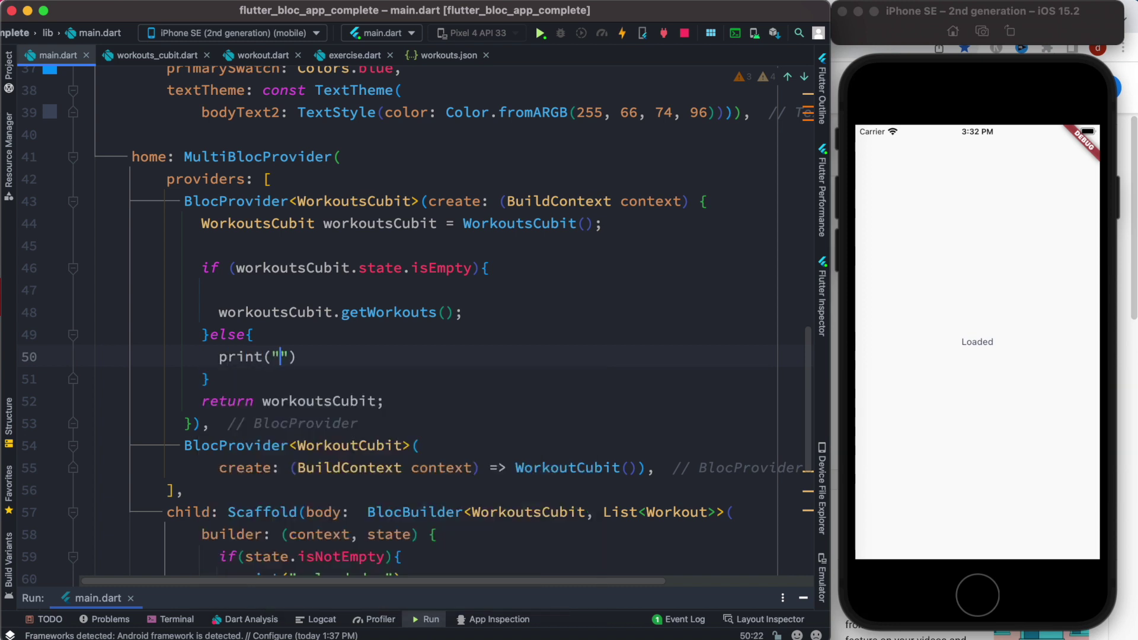
{"action": "type", "text": "...states ar"}
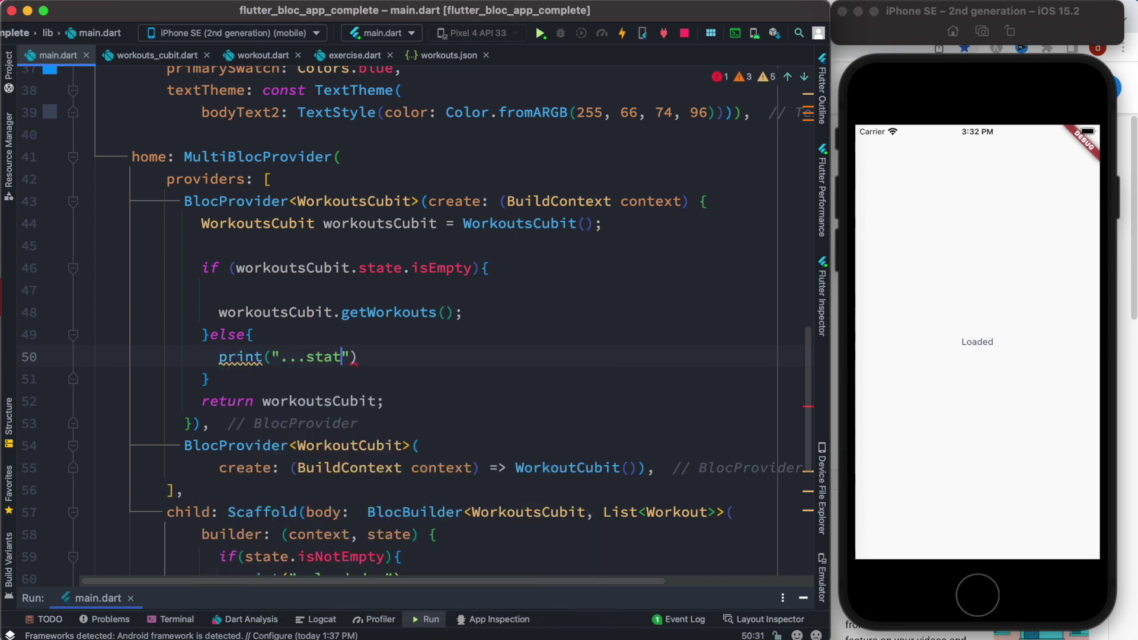
{"action": "type", "text": "e not empty.."}
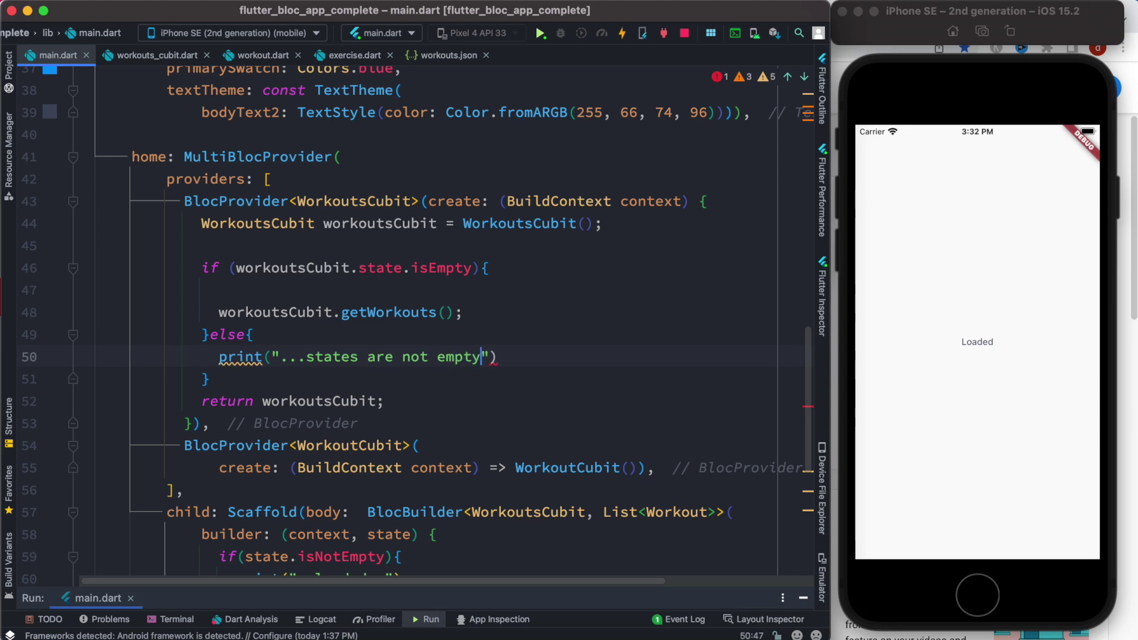
{"action": "key", "text": "Right"}
{"action": "key", "text": "Right"}
{"action": "type", "text": ";"}
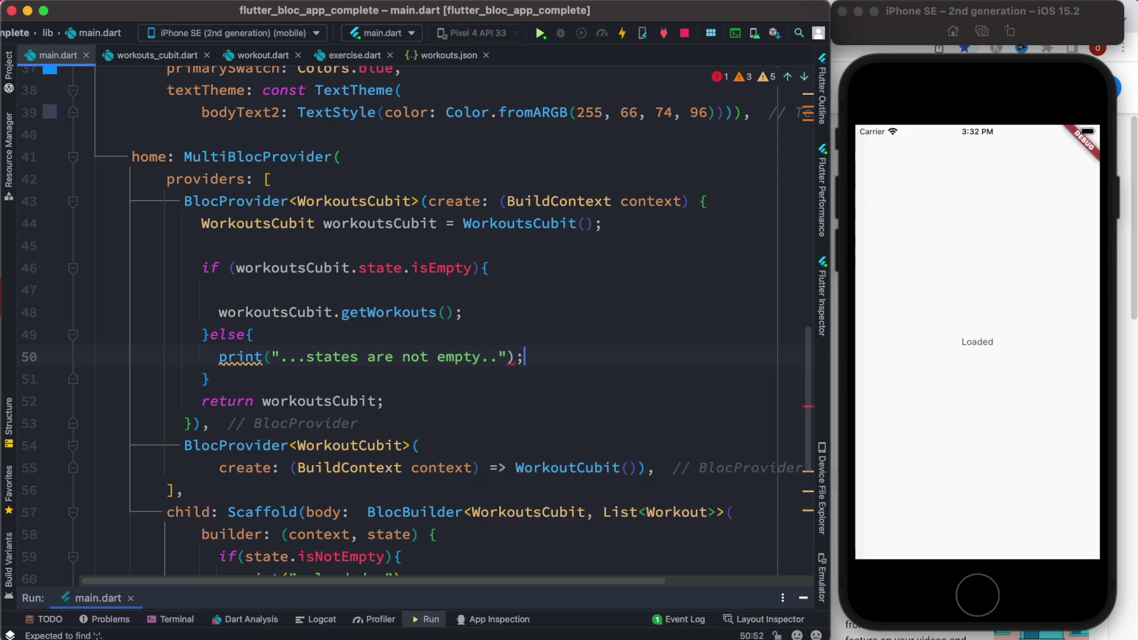
{"action": "scroll", "coordinate": [363, 406], "scroll_direction": "down", "scroll_amount": 3}
{"action": "scroll", "coordinate": [445, 409], "scroll_direction": "down", "scroll_amount": 3}
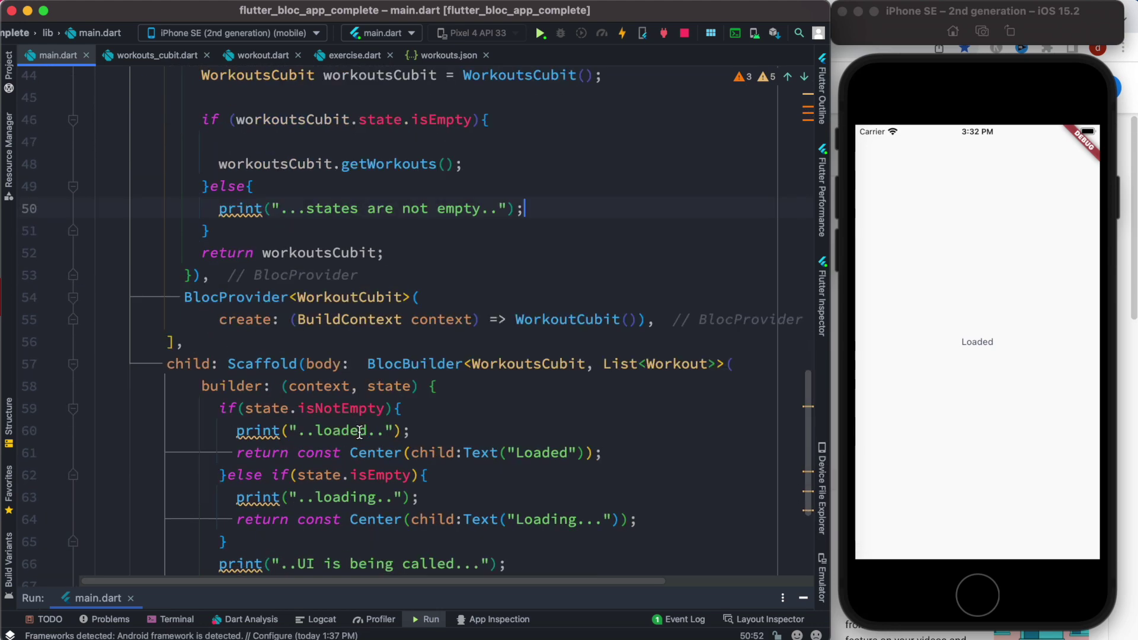
{"action": "scroll", "coordinate": [476, 420], "scroll_direction": "down", "scroll_amount": 1}
{"action": "left_click", "coordinate": [732, 335]}
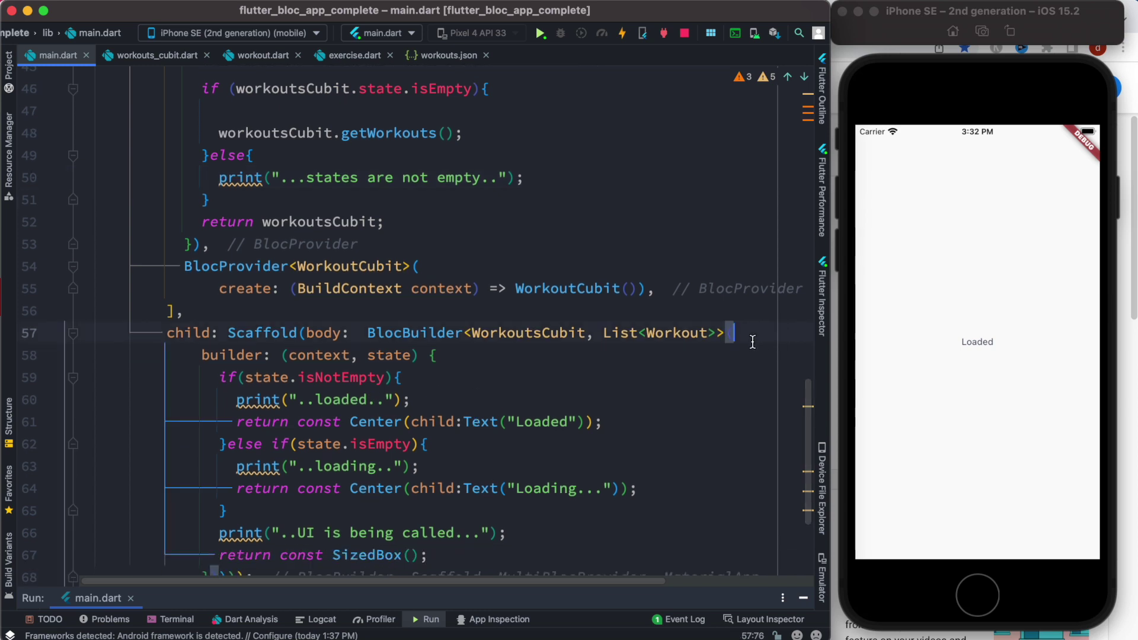
{"action": "scroll", "coordinate": [613, 427], "scroll_direction": "down", "scroll_amount": 3}
{"action": "double_click", "coordinate": [359, 267]}
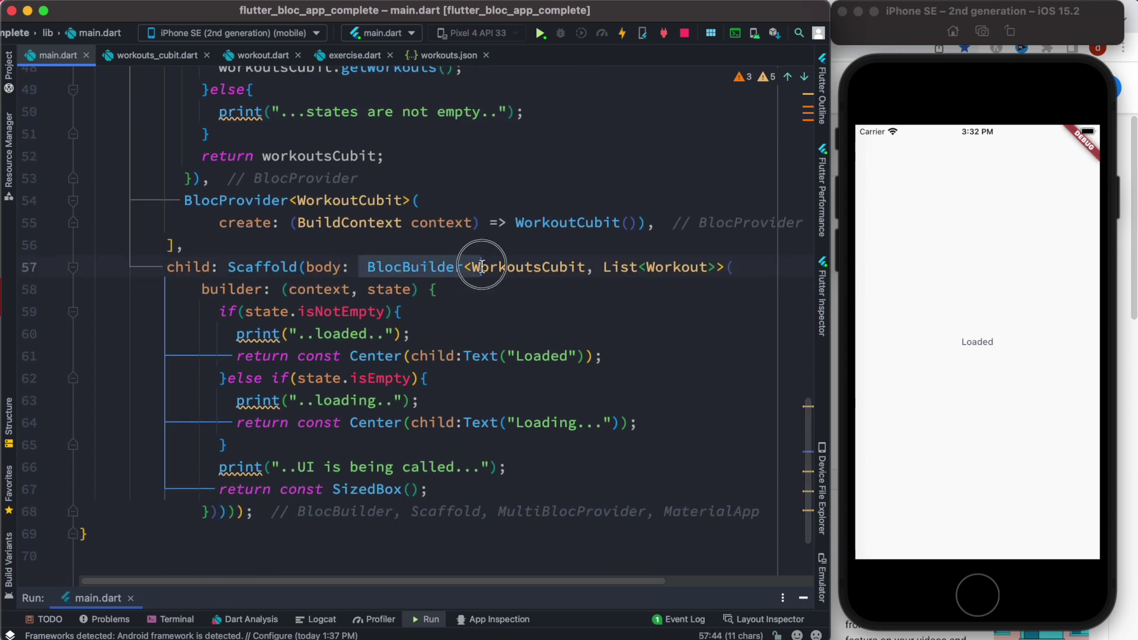
{"action": "left_click", "coordinate": [491, 355]}
{"action": "double_click", "coordinate": [523, 266]}
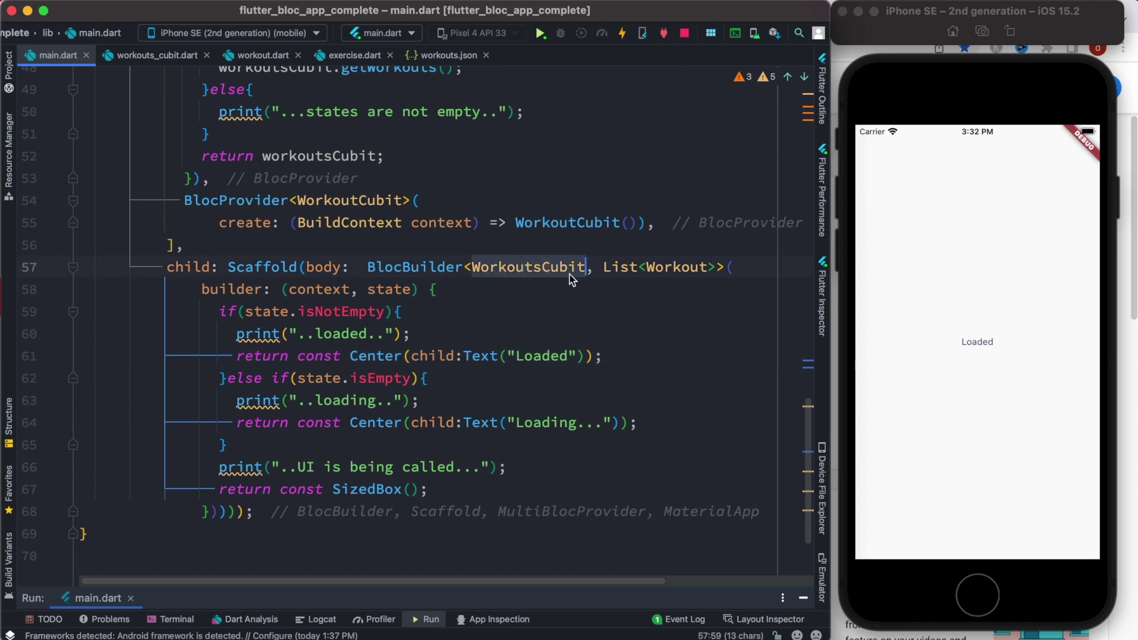
{"action": "left_click", "coordinate": [449, 313]}
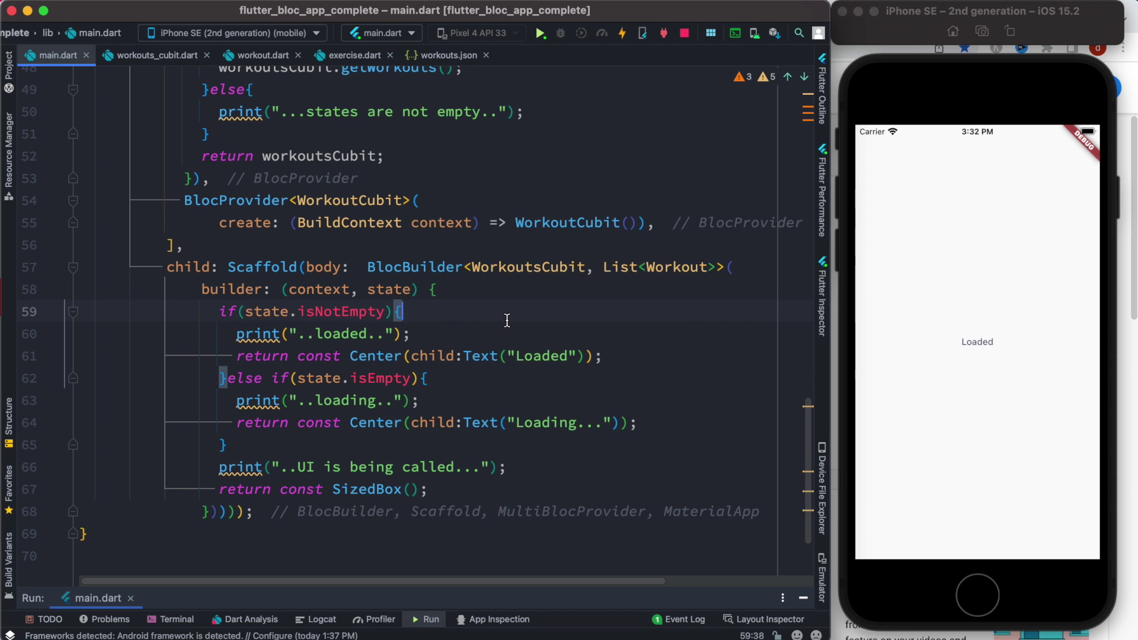
{"action": "left_click_drag", "start_coordinate": [211, 334], "coordinate": [525, 338]}
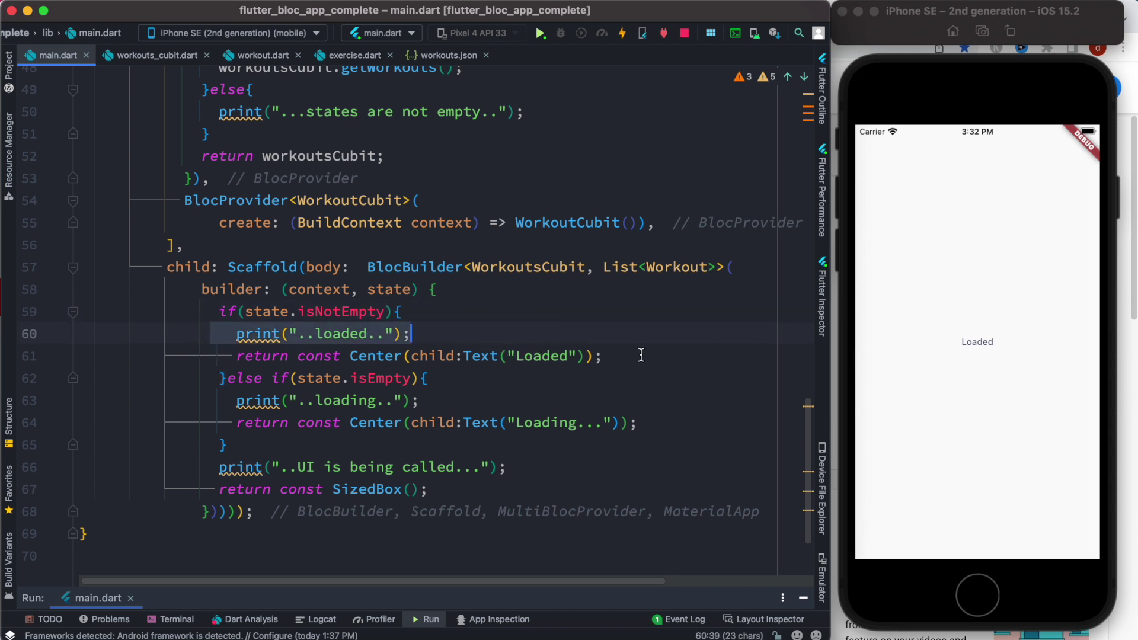
{"action": "left_click_drag", "start_coordinate": [605, 356], "coordinate": [230, 358]}
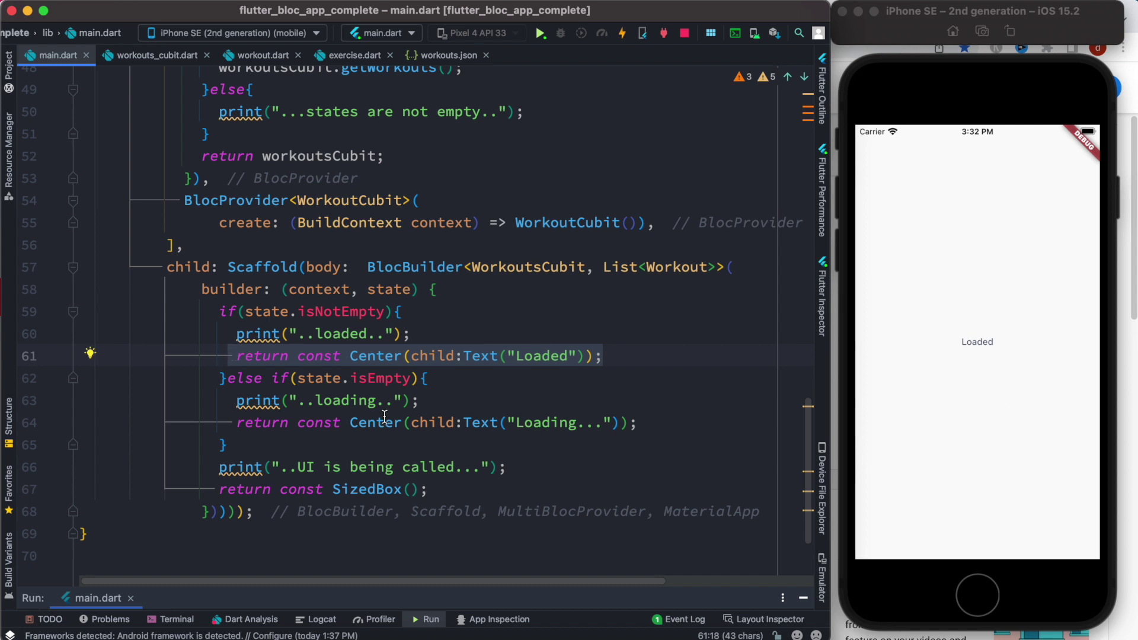
Highlight the ..loading.. print and the Loading... Center widget, then enlarge the Run console
{"action": "left_click", "coordinate": [460, 381]}
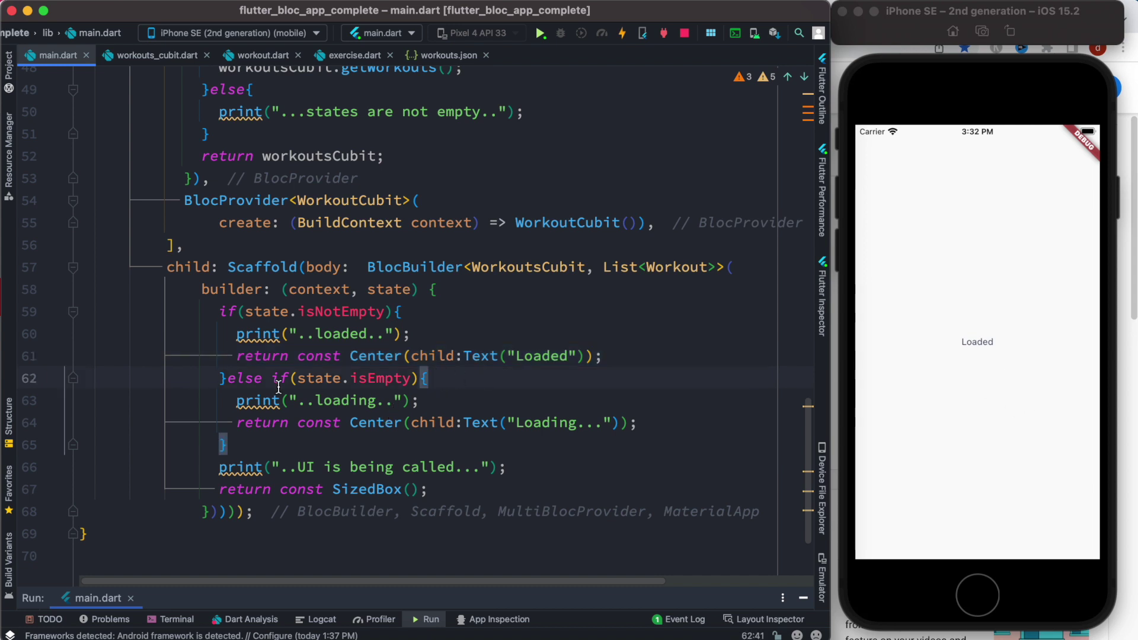
{"action": "left_click_drag", "start_coordinate": [233, 401], "coordinate": [422, 401]}
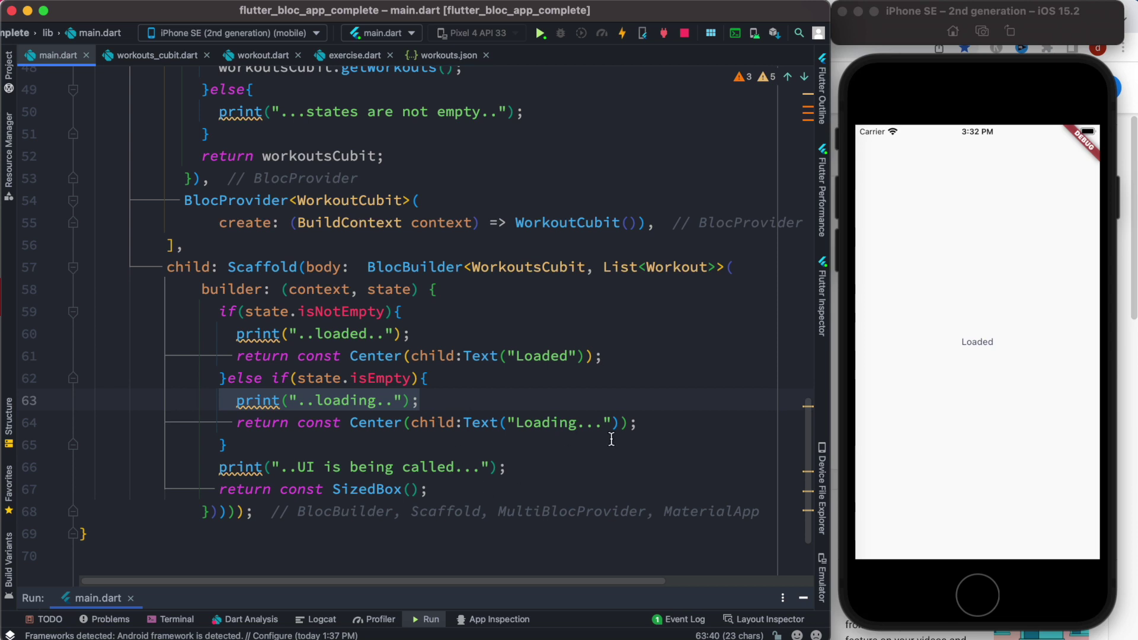
{"action": "left_click_drag", "start_coordinate": [638, 422], "coordinate": [350, 422]}
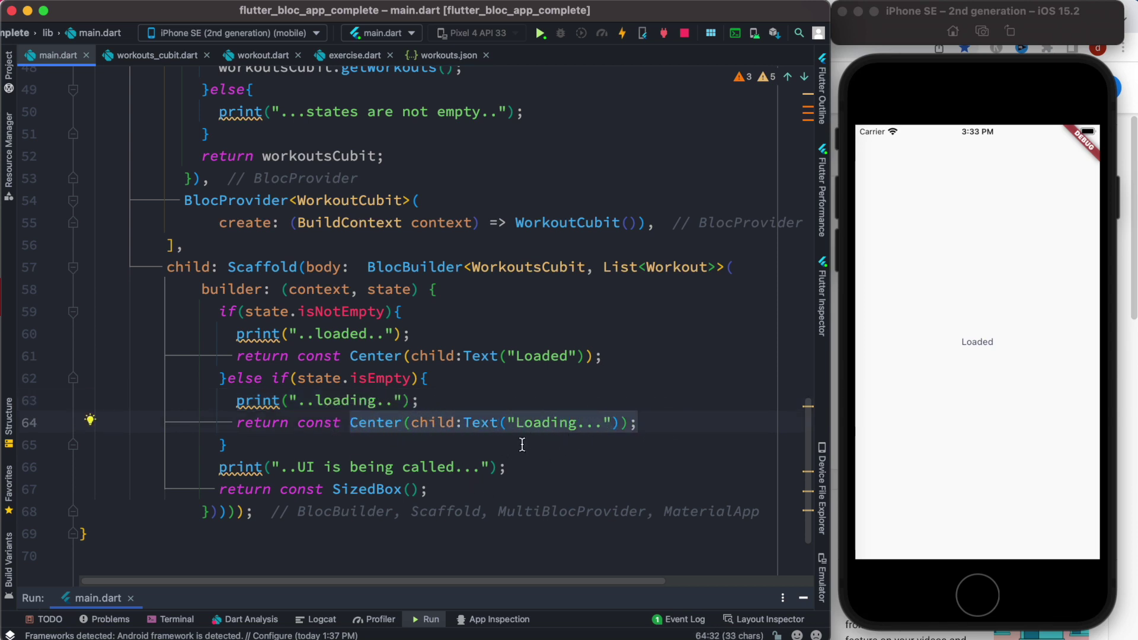
{"action": "left_click_drag", "start_coordinate": [439, 587], "coordinate": [447, 363]}
Delete the app from the iPhone simulator, rerun it, and highlight the getWorkouts log line
{"action": "left_click", "coordinate": [953, 32]}
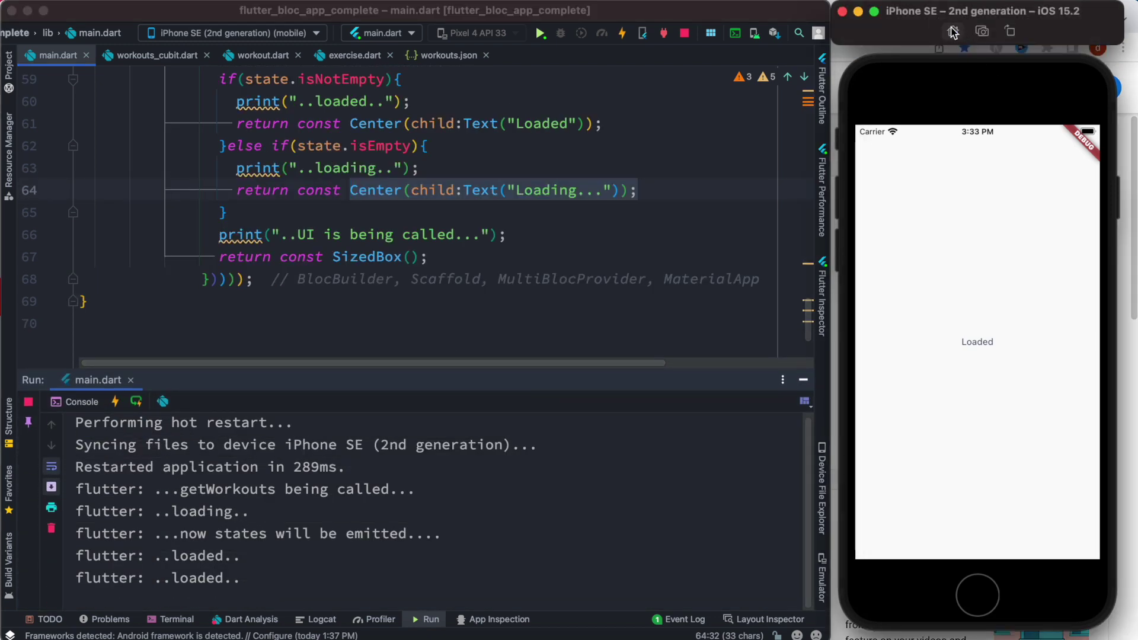
{"action": "left_click", "coordinate": [893, 221]}
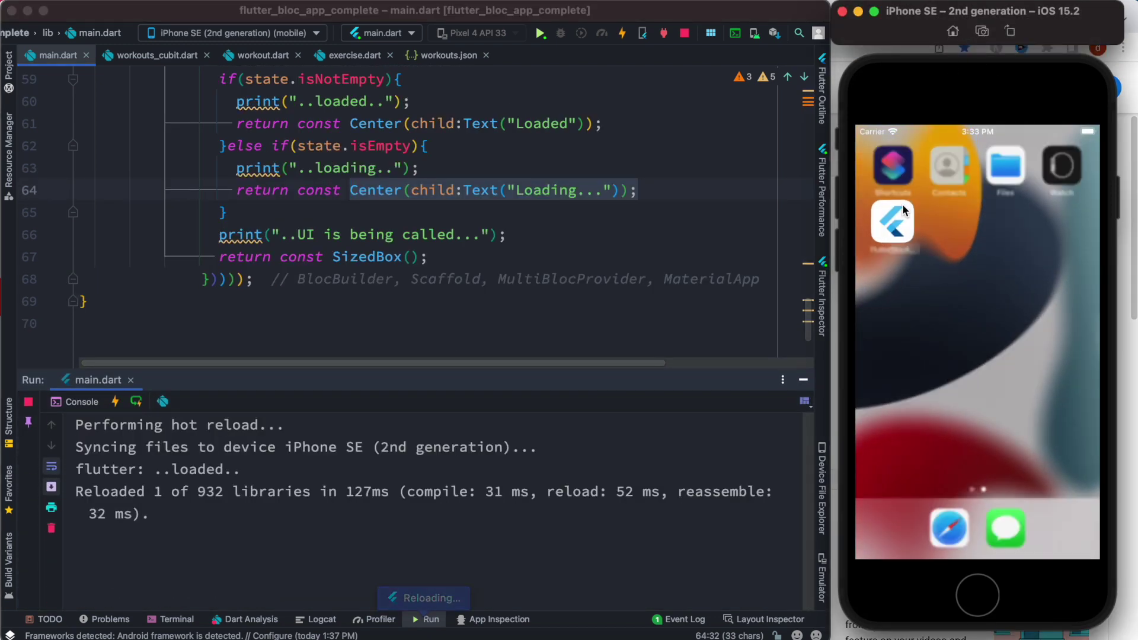
{"action": "left_click", "coordinate": [912, 291]}
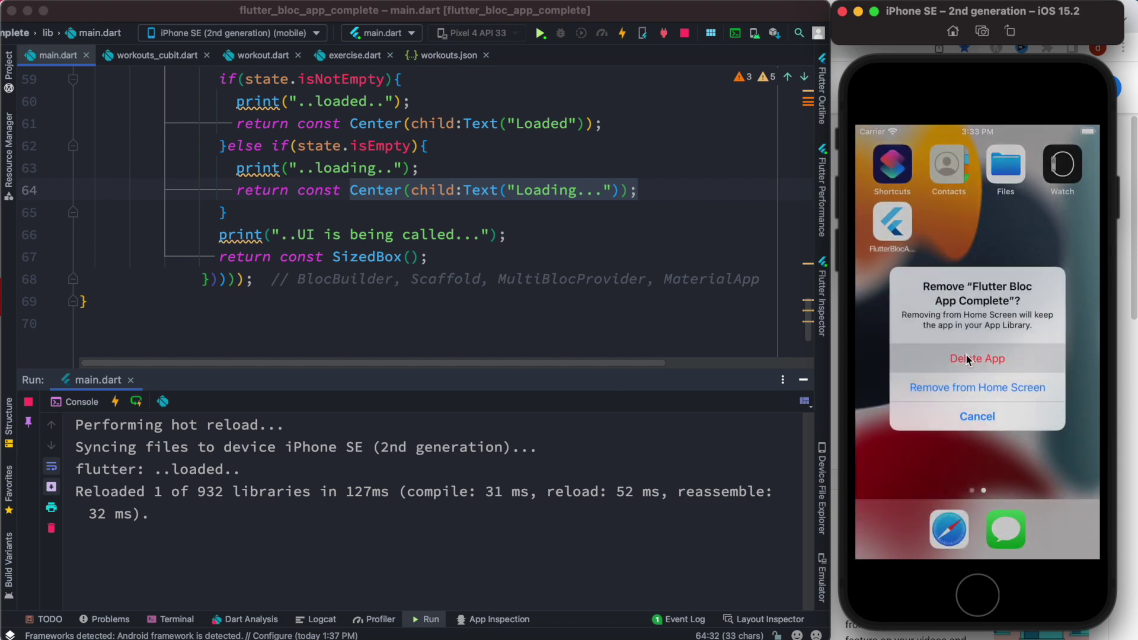
{"action": "left_click", "coordinate": [976, 357]}
{"action": "left_click", "coordinate": [1022, 387]}
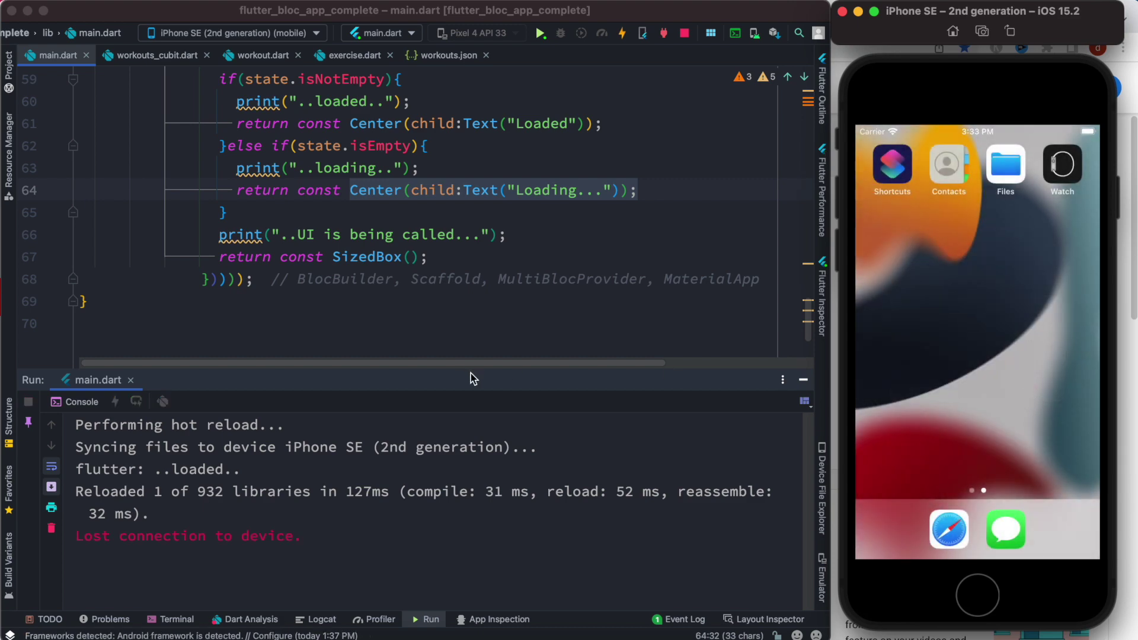
{"action": "left_click", "coordinate": [543, 40]}
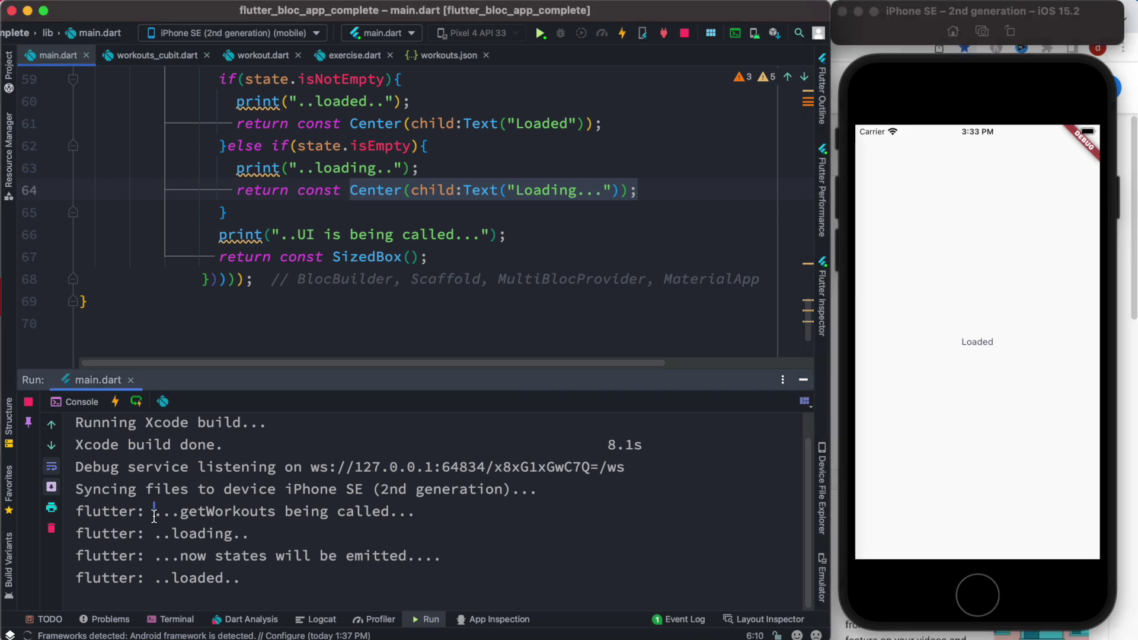
{"action": "left_click_drag", "start_coordinate": [156, 515], "coordinate": [451, 515]}
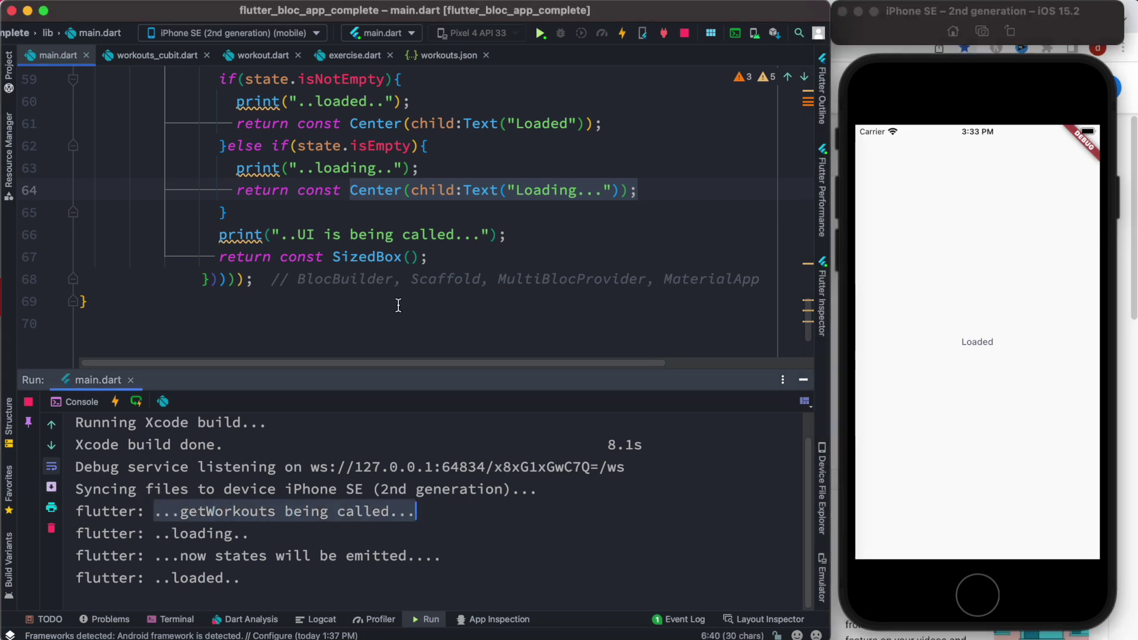
{"action": "scroll", "coordinate": [395, 306], "scroll_direction": "up", "scroll_amount": 5}
{"action": "scroll", "coordinate": [395, 306], "scroll_direction": "up", "scroll_amount": 5}
{"action": "scroll", "coordinate": [395, 307], "scroll_direction": "up", "scroll_amount": 4}
{"action": "scroll", "coordinate": [395, 307], "scroll_direction": "up", "scroll_amount": 3}
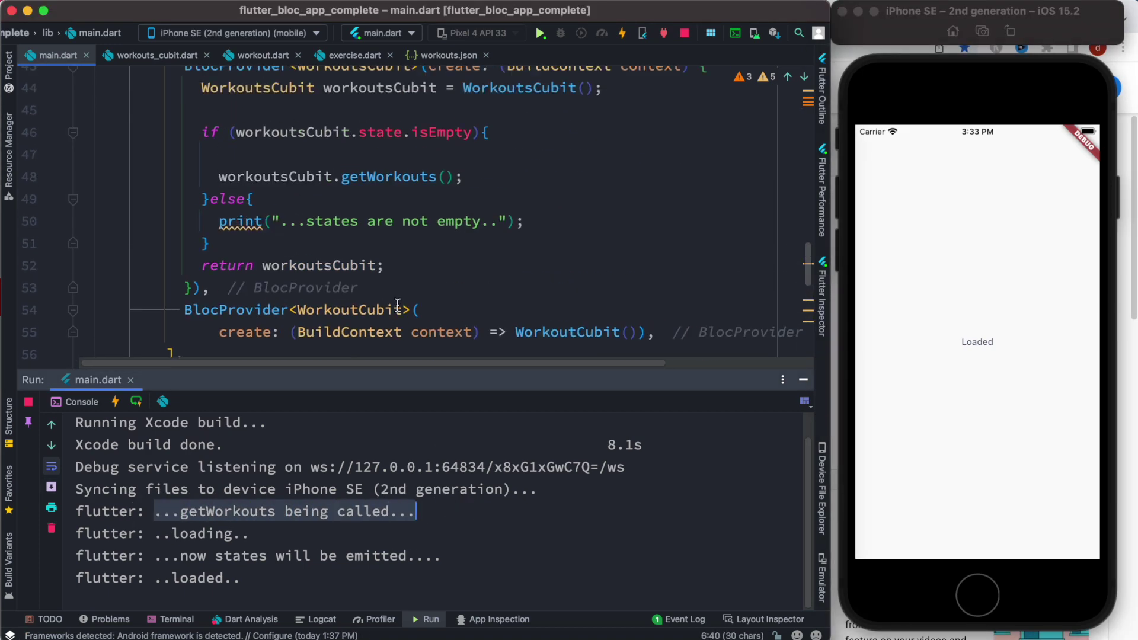
{"action": "scroll", "coordinate": [395, 306], "scroll_direction": "up", "scroll_amount": 2}
{"action": "scroll", "coordinate": [395, 306], "scroll_direction": "up", "scroll_amount": 2}
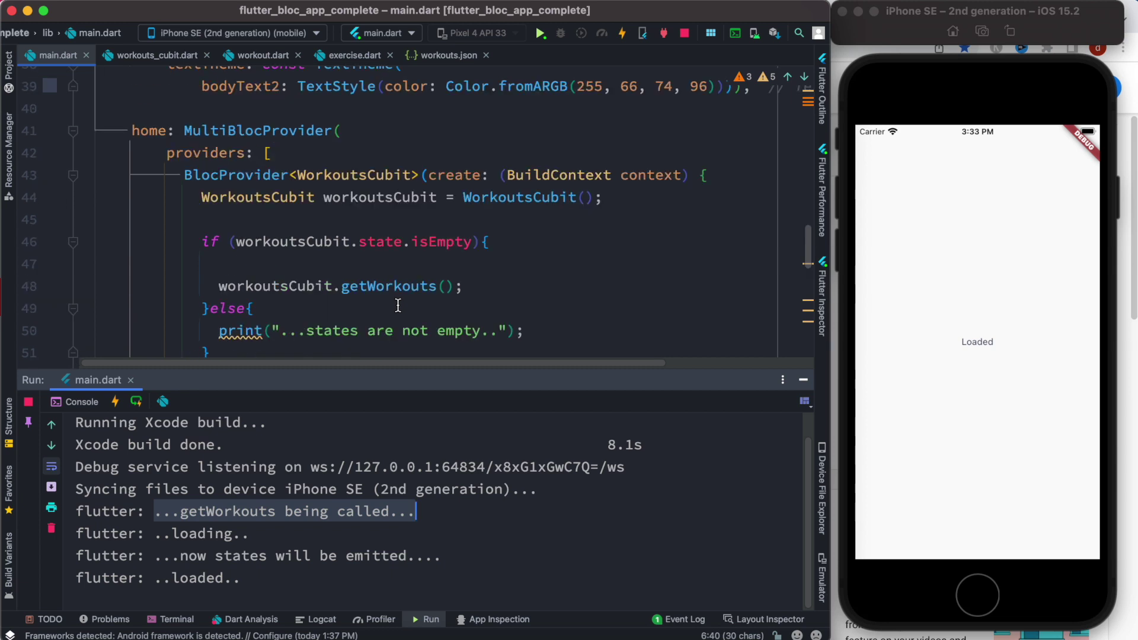
{"action": "double_click", "coordinate": [525, 198]}
{"action": "key", "text": "super+b"}
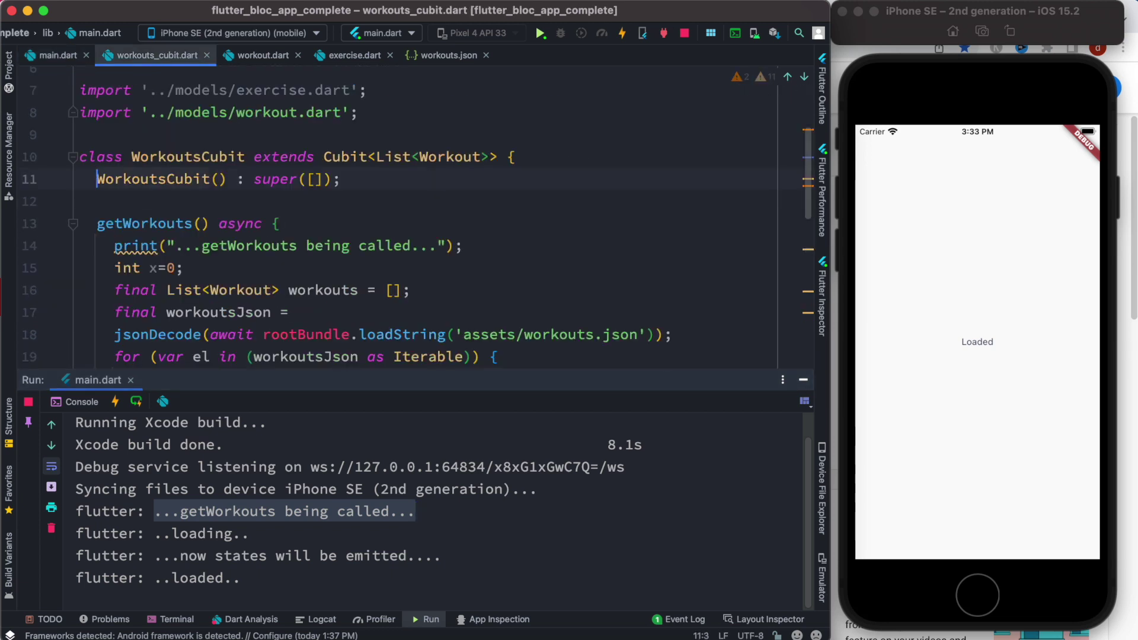
{"action": "left_click", "coordinate": [477, 246]}
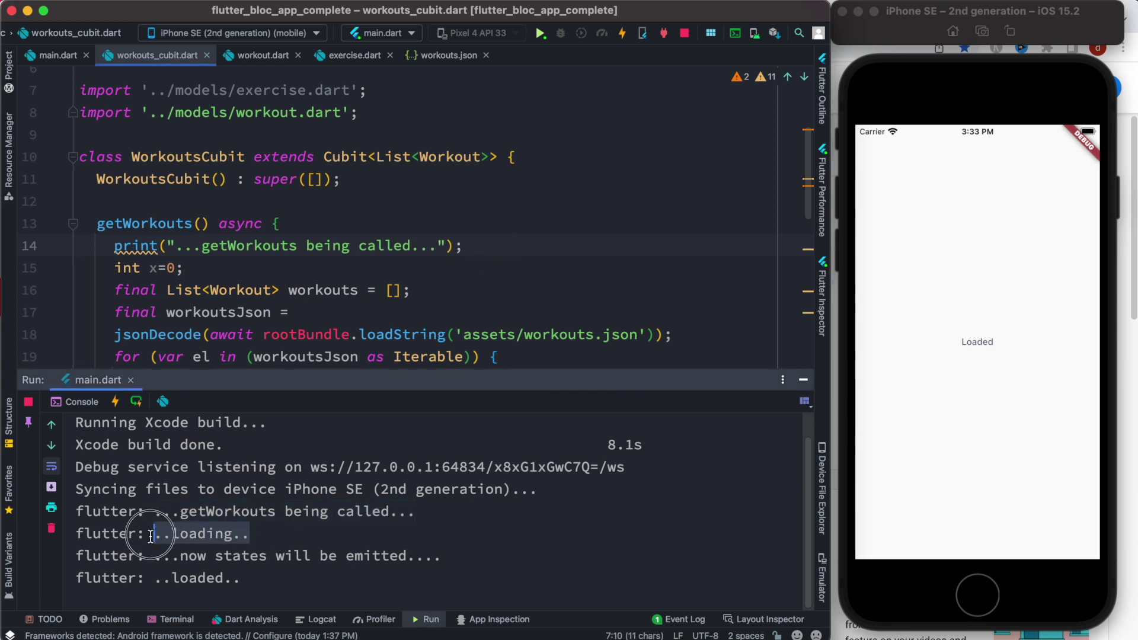
{"action": "left_click_drag", "start_coordinate": [250, 534], "coordinate": [145, 534]}
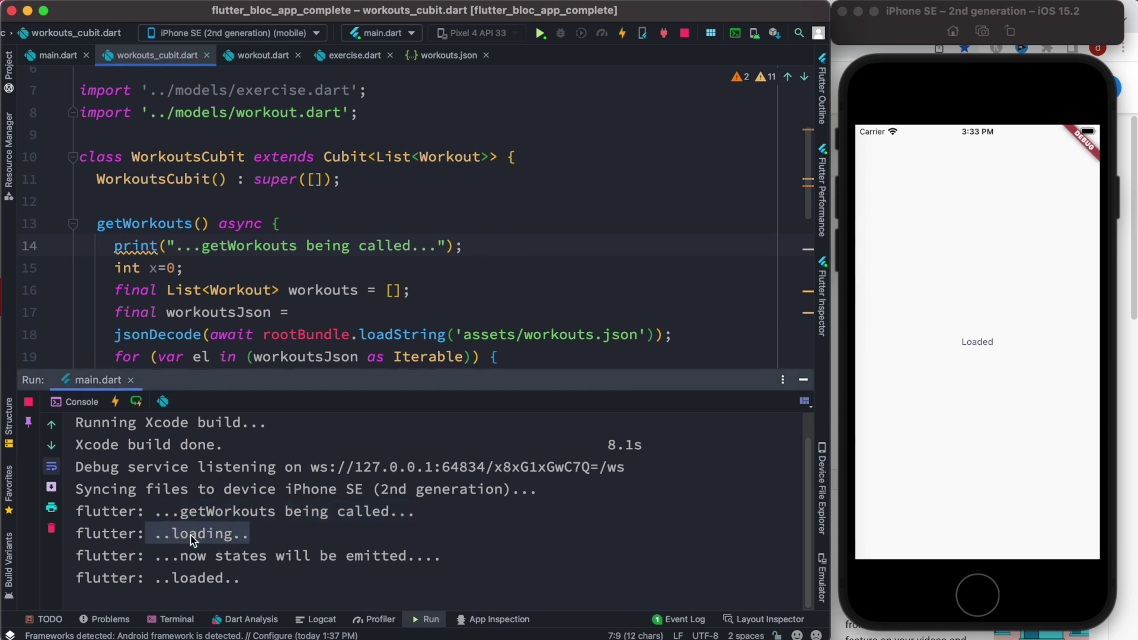
{"action": "key", "text": "super+alt+Left"}
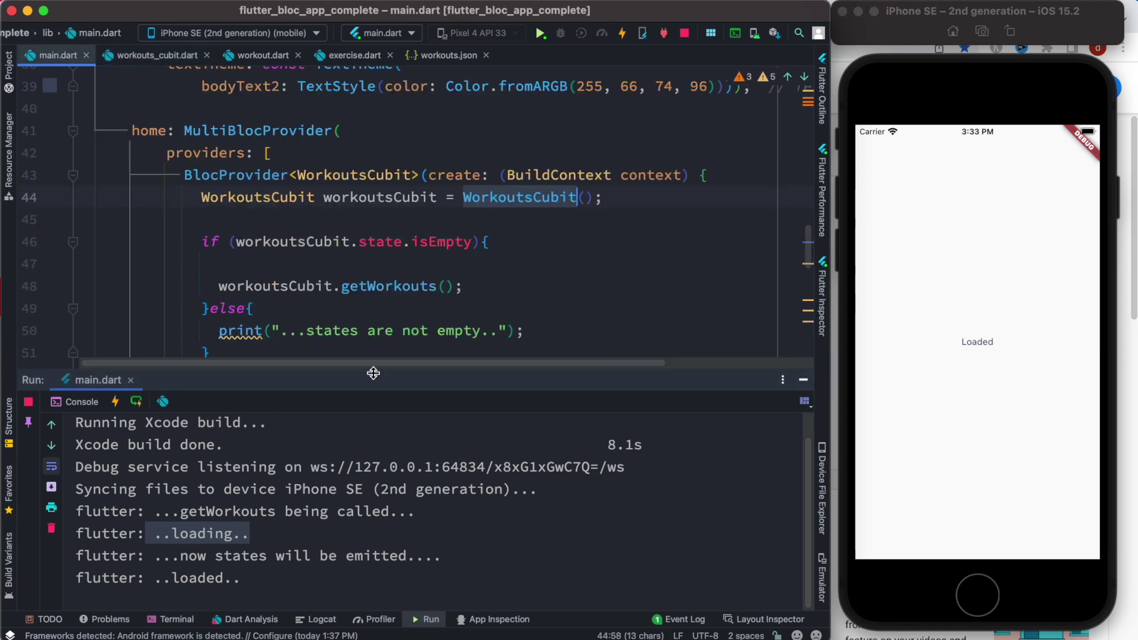
{"action": "left_click_drag", "start_coordinate": [373, 374], "coordinate": [377, 467]}
{"action": "scroll", "coordinate": [370, 386], "scroll_direction": "down", "scroll_amount": 5}
{"action": "scroll", "coordinate": [370, 387], "scroll_direction": "down", "scroll_amount": 5}
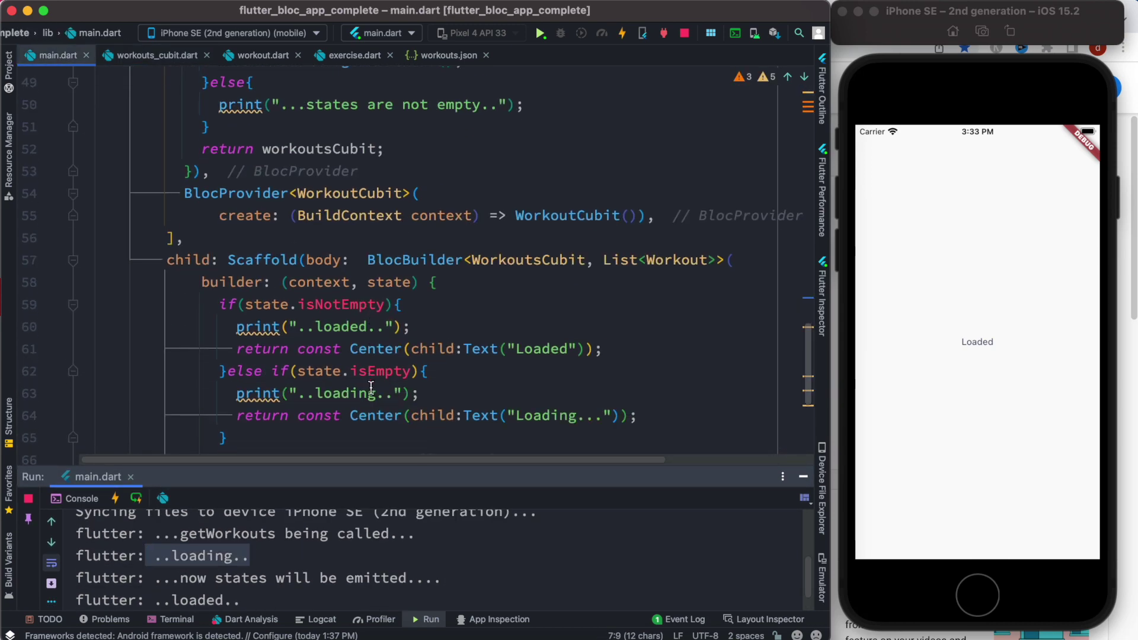
{"action": "left_click_drag", "start_coordinate": [418, 371], "coordinate": [271, 371]}
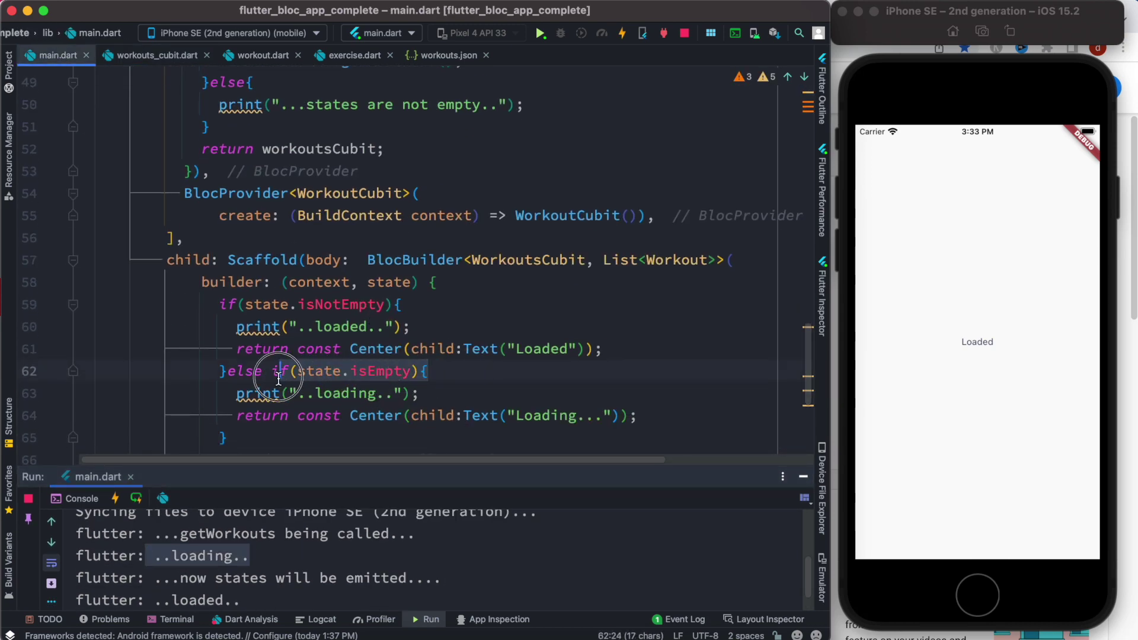
{"action": "left_click_drag", "start_coordinate": [217, 393], "coordinate": [467, 393]}
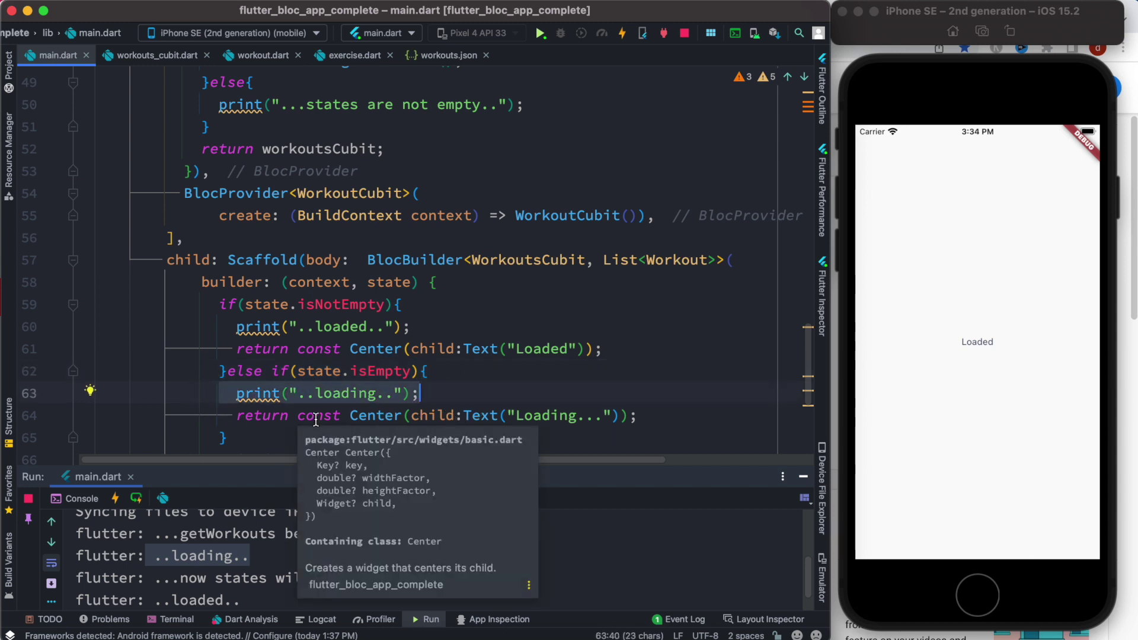
{"action": "left_click_drag", "start_coordinate": [638, 416], "coordinate": [350, 416]}
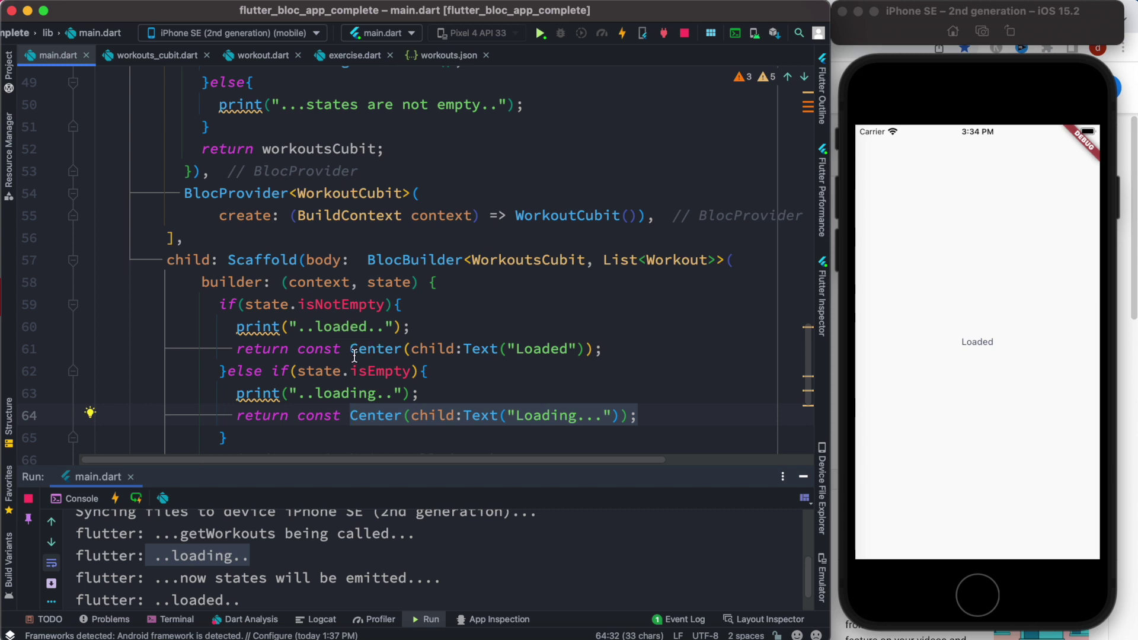
{"action": "left_click_drag", "start_coordinate": [350, 348], "coordinate": [602, 349]}
{"action": "left_click_drag", "start_coordinate": [494, 465], "coordinate": [495, 452]}
{"action": "scroll", "coordinate": [460, 349], "scroll_direction": "down", "scroll_amount": 1}
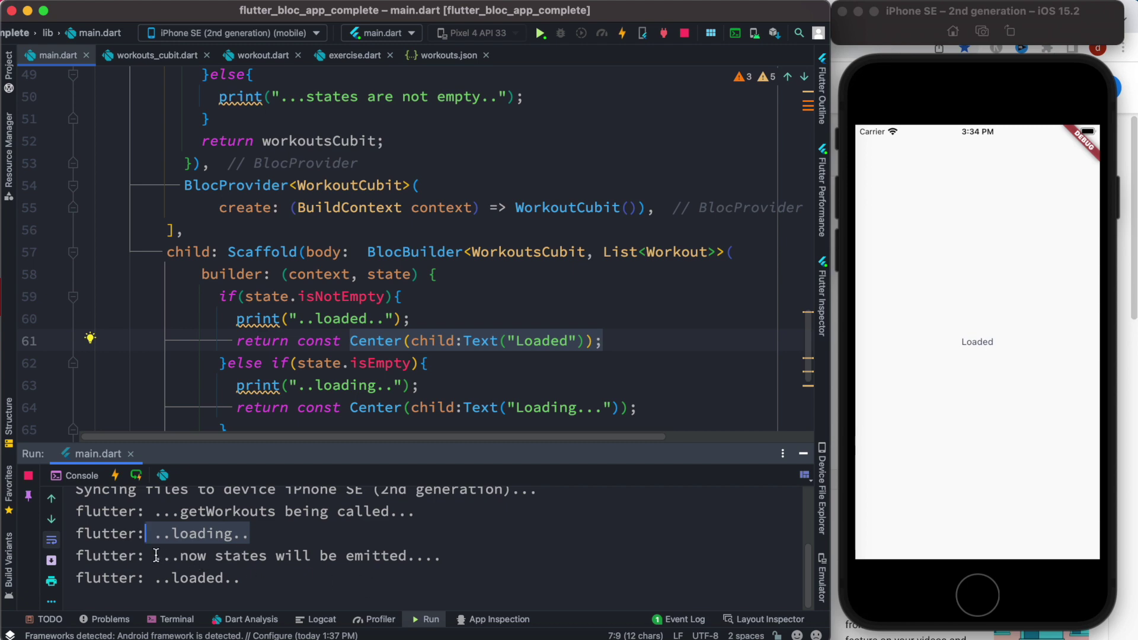
{"action": "left_click_drag", "start_coordinate": [154, 555], "coordinate": [441, 555]}
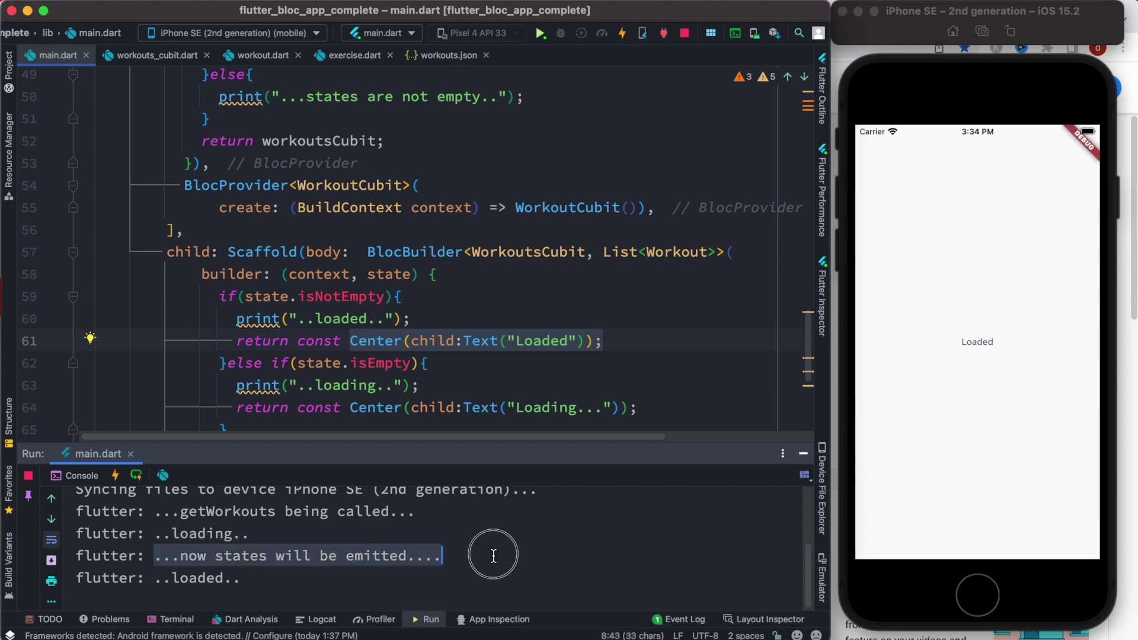
{"action": "left_click", "coordinate": [157, 55]}
{"action": "scroll", "coordinate": [188, 334], "scroll_direction": "down", "scroll_amount": 3}
{"action": "scroll", "coordinate": [188, 334], "scroll_direction": "down", "scroll_amount": 2}
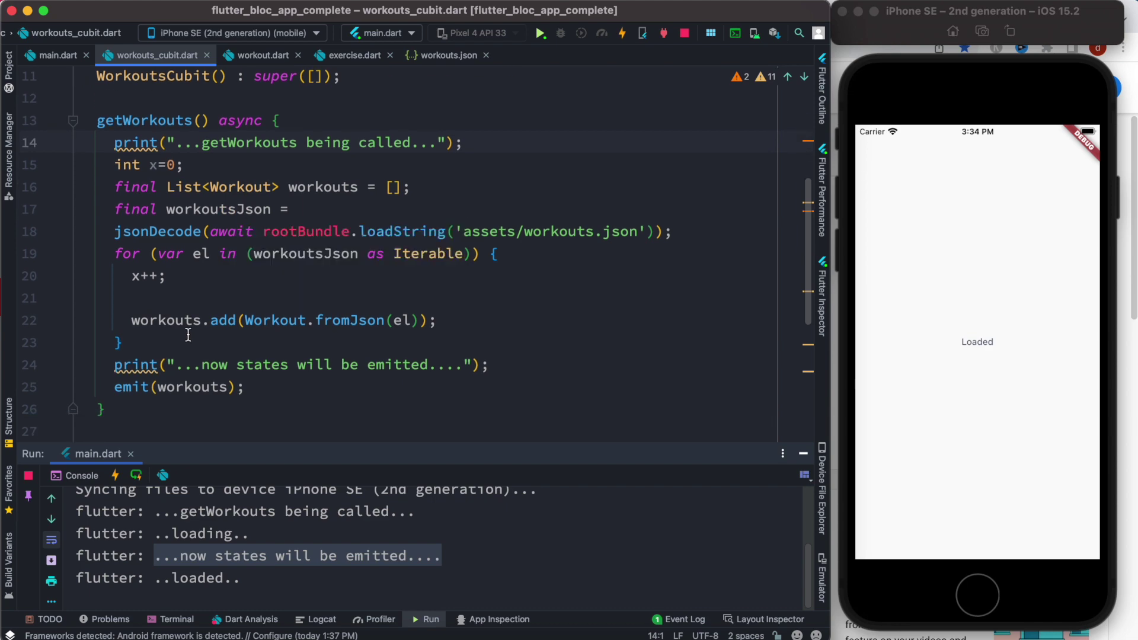
{"action": "left_click_drag", "start_coordinate": [114, 365], "coordinate": [491, 365]}
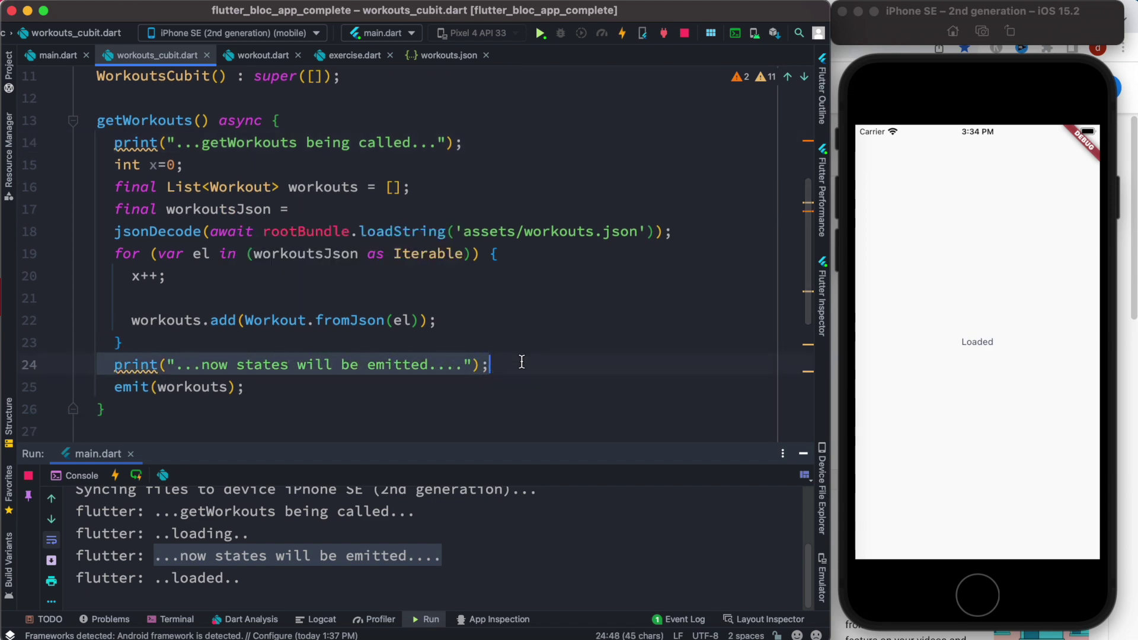
{"action": "left_click", "coordinate": [57, 57]}
{"action": "scroll", "coordinate": [346, 293], "scroll_direction": "down", "scroll_amount": 2}
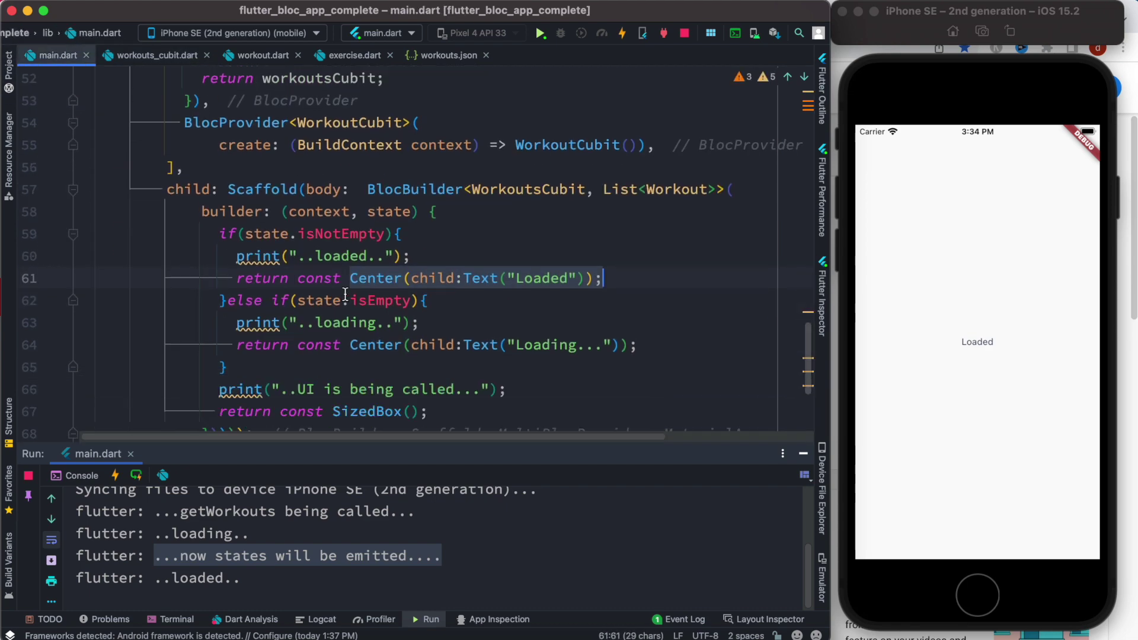
{"action": "left_click_drag", "start_coordinate": [156, 579], "coordinate": [240, 578]}
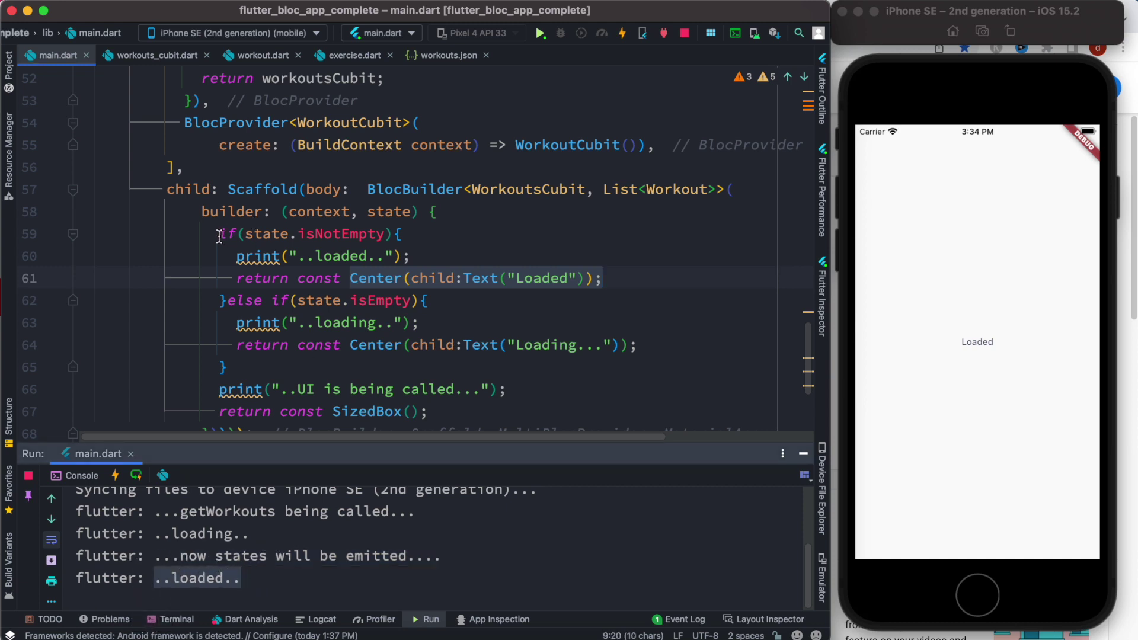
{"action": "left_click_drag", "start_coordinate": [220, 234], "coordinate": [405, 235]}
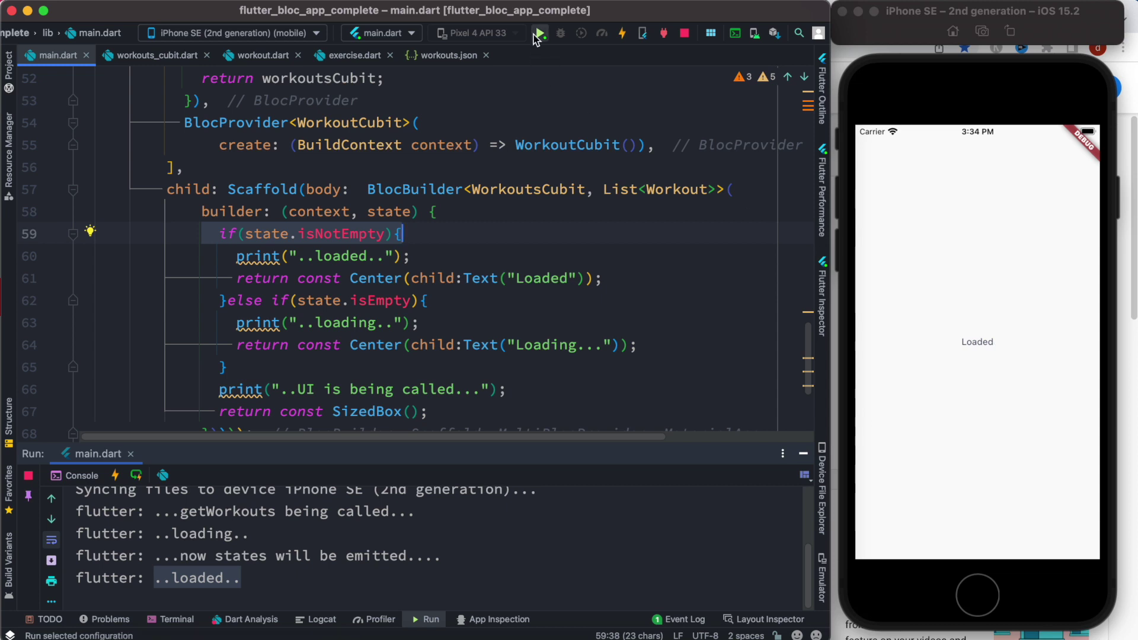
Hot restart the app, check the loading-to-loaded logs, collapse the console, and open workouts_cubit.dart
{"action": "left_click", "coordinate": [1119, 367]}
{"action": "key", "text": "ctrl+shift+backslash"}
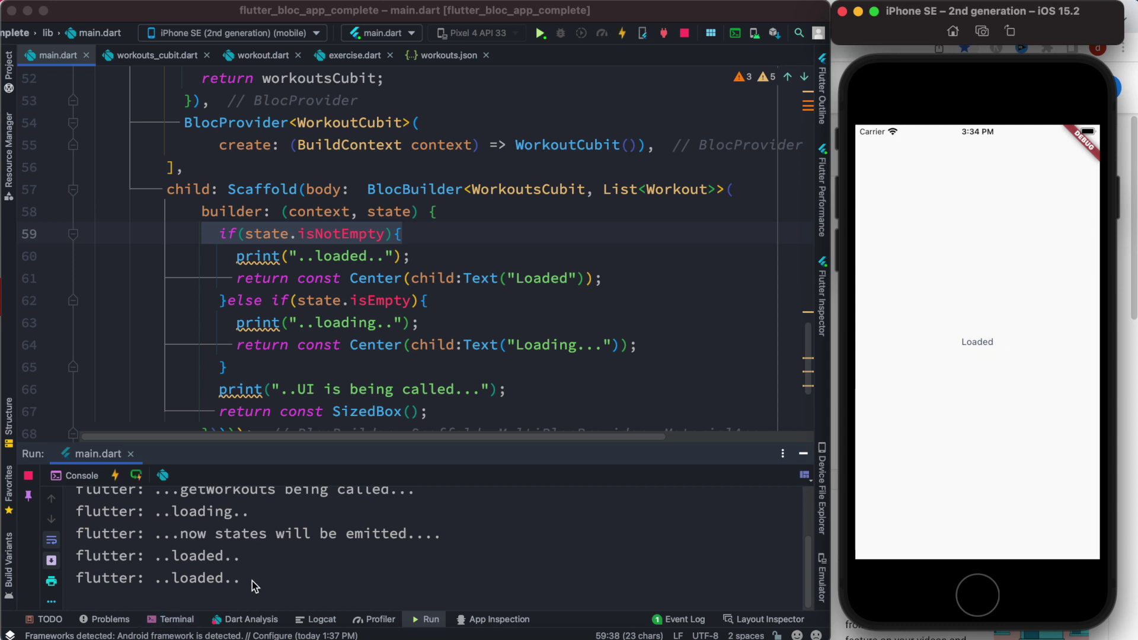
{"action": "left_click_drag", "start_coordinate": [252, 581], "coordinate": [150, 520]}
{"action": "scroll", "coordinate": [150, 519], "scroll_direction": "up", "scroll_amount": 1}
{"action": "scroll", "coordinate": [179, 550], "scroll_direction": "down", "scroll_amount": 1}
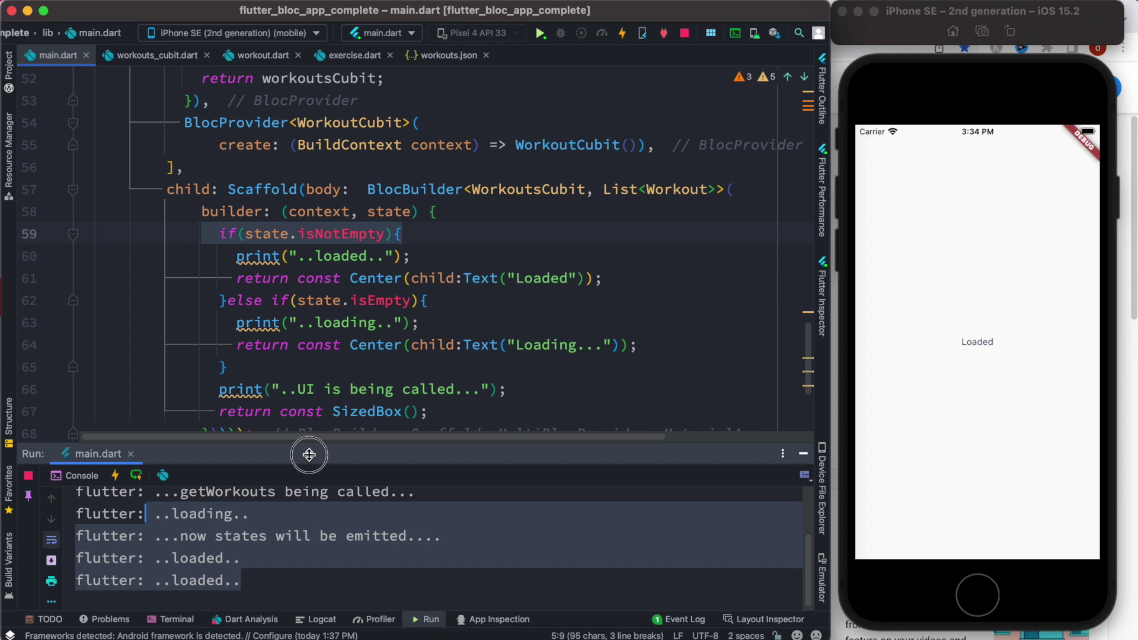
{"action": "left_click_drag", "start_coordinate": [309, 451], "coordinate": [310, 598]}
{"action": "scroll", "coordinate": [349, 435], "scroll_direction": "up", "scroll_amount": 5}
{"action": "scroll", "coordinate": [349, 436], "scroll_direction": "up", "scroll_amount": 3}
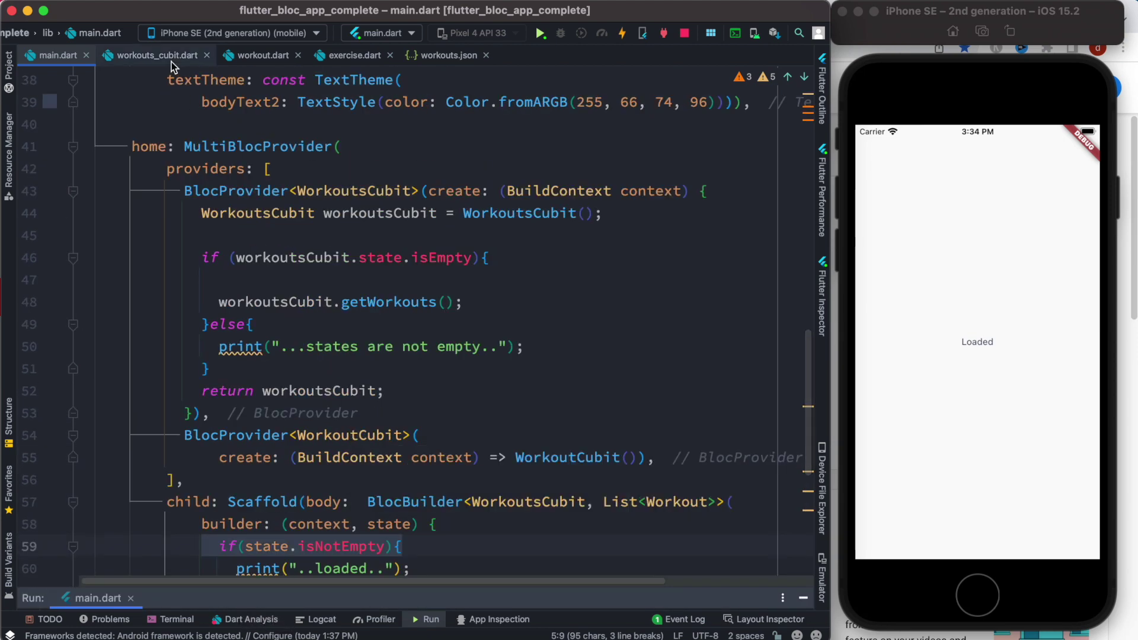
{"action": "left_click", "coordinate": [157, 55]}
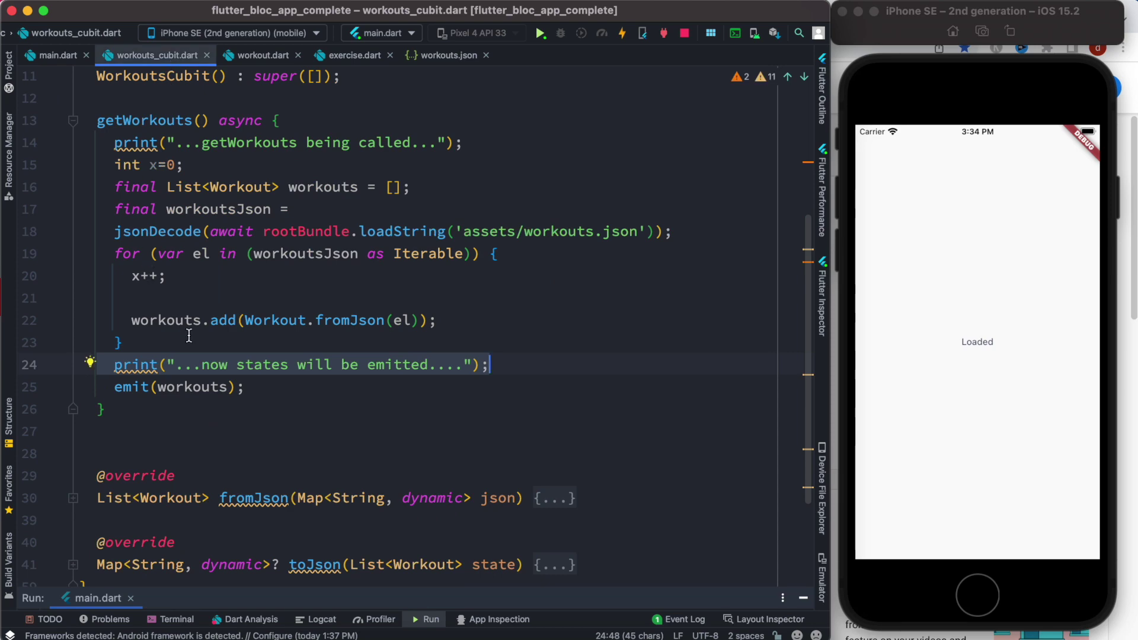
{"action": "scroll", "coordinate": [188, 336], "scroll_direction": "up", "scroll_amount": 3}
{"action": "scroll", "coordinate": [188, 336], "scroll_direction": "up", "scroll_amount": 3}
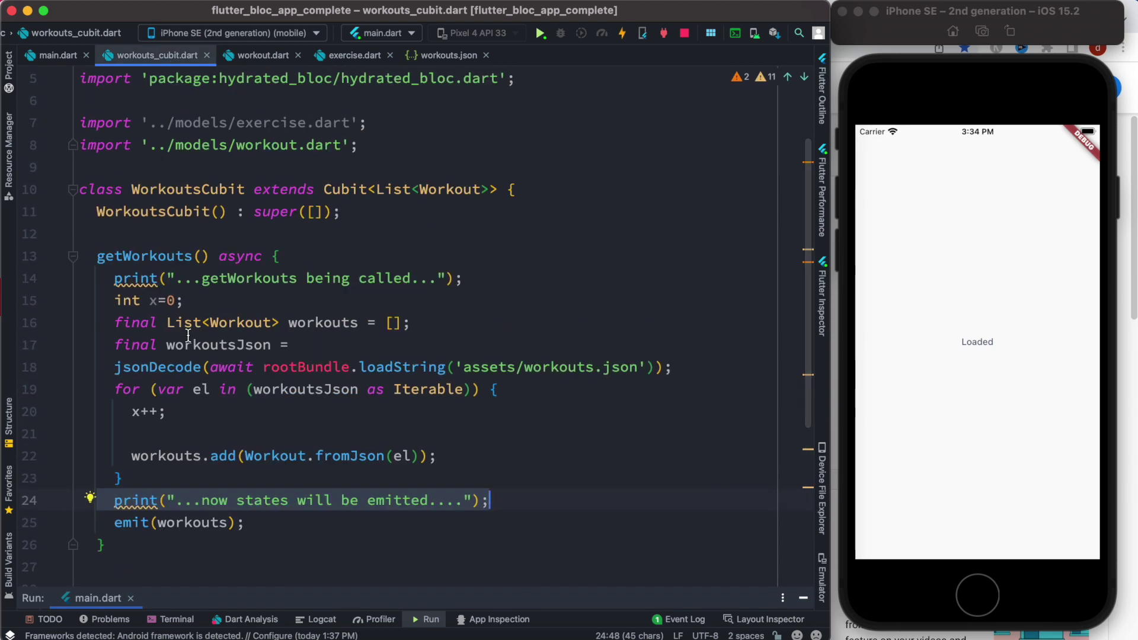